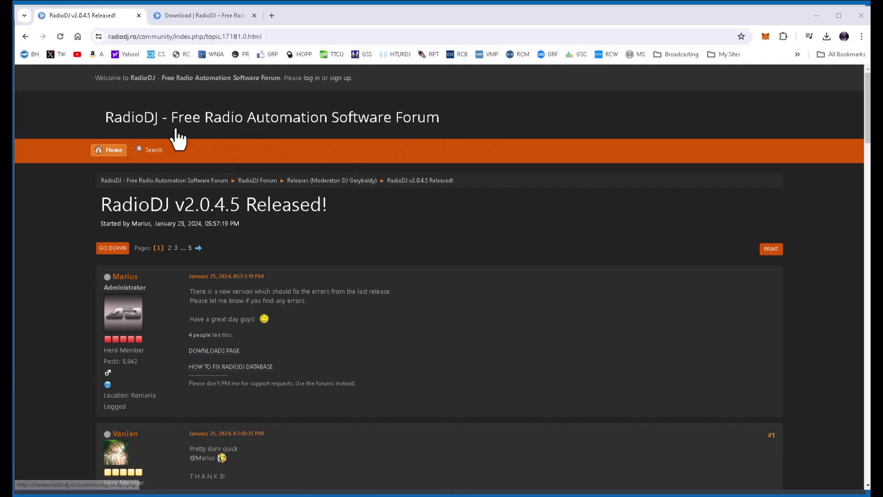
{"action": "scroll", "coordinate": [309, 251], "scroll_direction": "down", "scroll_amount": 1}
{"action": "scroll", "coordinate": [308, 247], "scroll_direction": "down", "scroll_amount": 4}
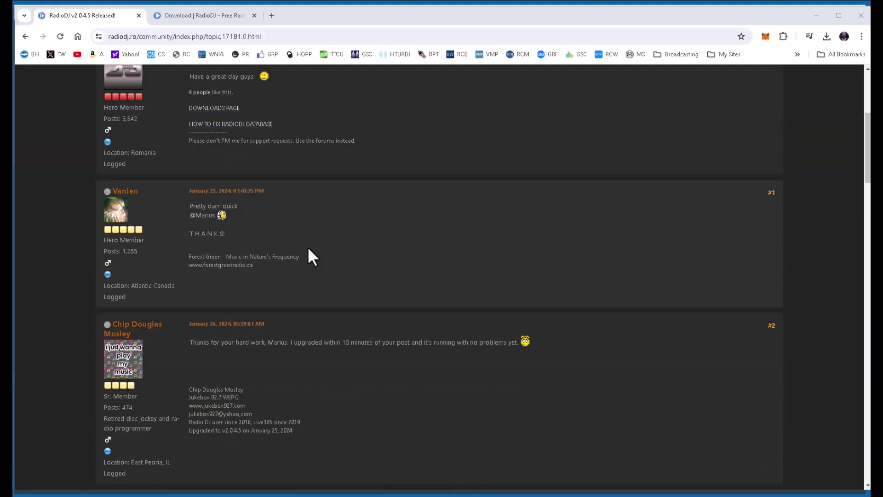
{"action": "scroll", "coordinate": [308, 250], "scroll_direction": "up", "scroll_amount": 5}
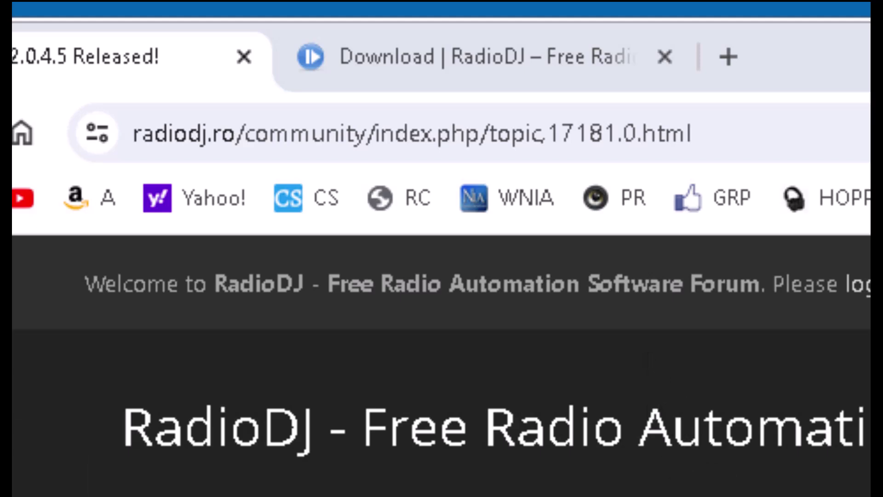
{"action": "scroll", "coordinate": [646, 361], "scroll_direction": "down", "scroll_amount": 2}
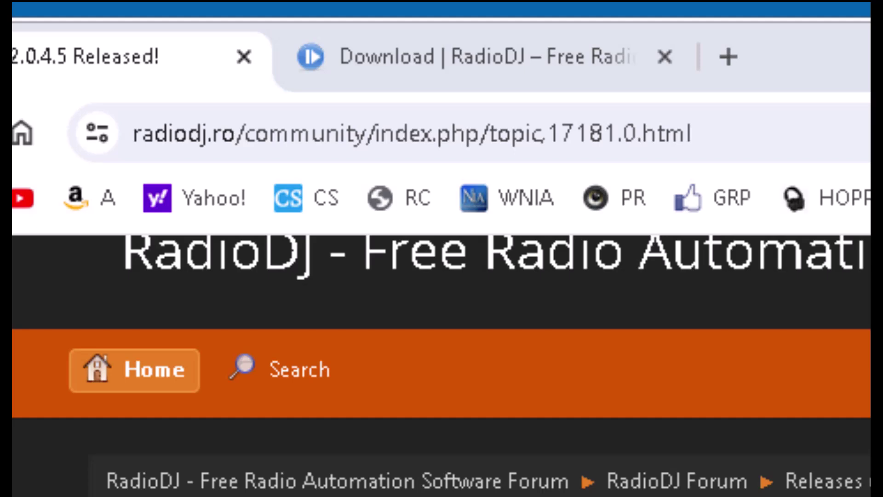
{"action": "left_click", "coordinate": [825, 482]}
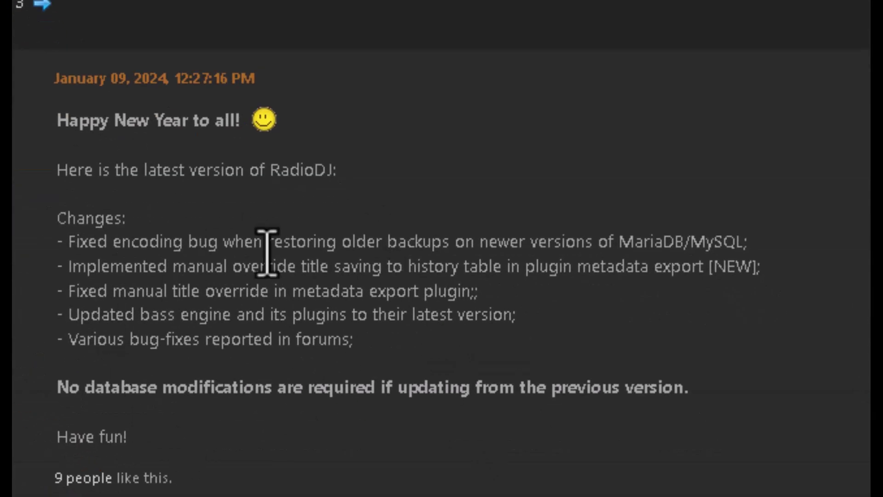
{"action": "scroll", "coordinate": [457, 430], "scroll_direction": "down", "scroll_amount": 5}
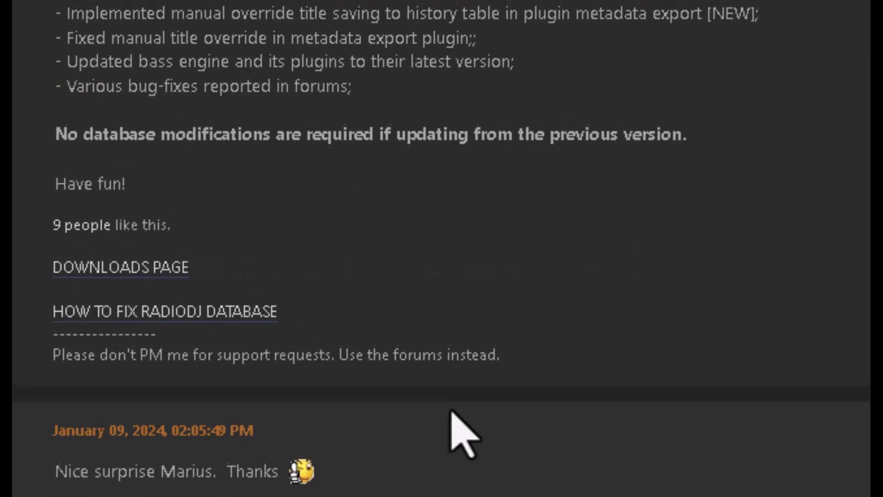
{"action": "scroll", "coordinate": [462, 435], "scroll_direction": "up", "scroll_amount": 3}
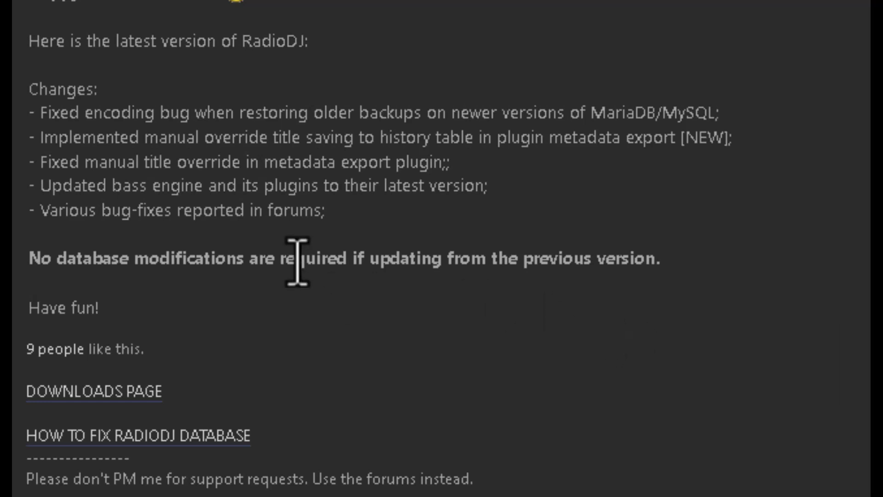
{"action": "scroll", "coordinate": [99, 207], "scroll_direction": "up", "scroll_amount": 5}
{"action": "scroll", "coordinate": [98, 181], "scroll_direction": "down", "scroll_amount": 2}
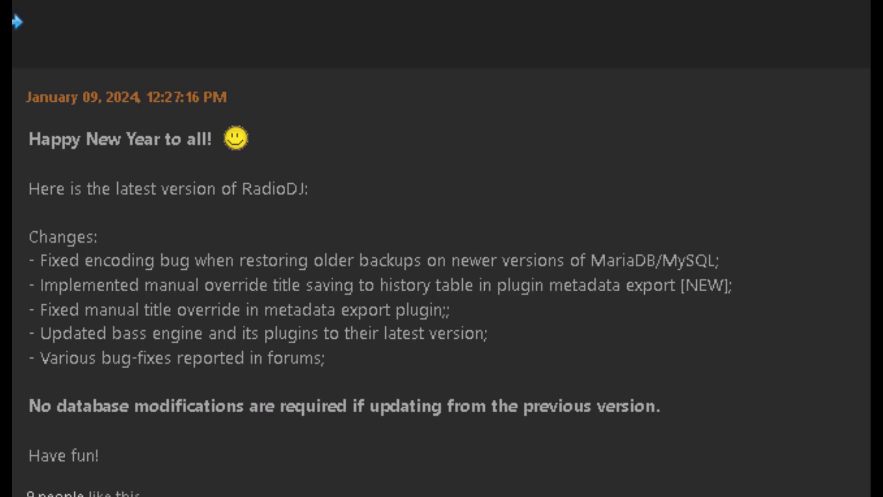
{"action": "left_click", "coordinate": [27, 37]}
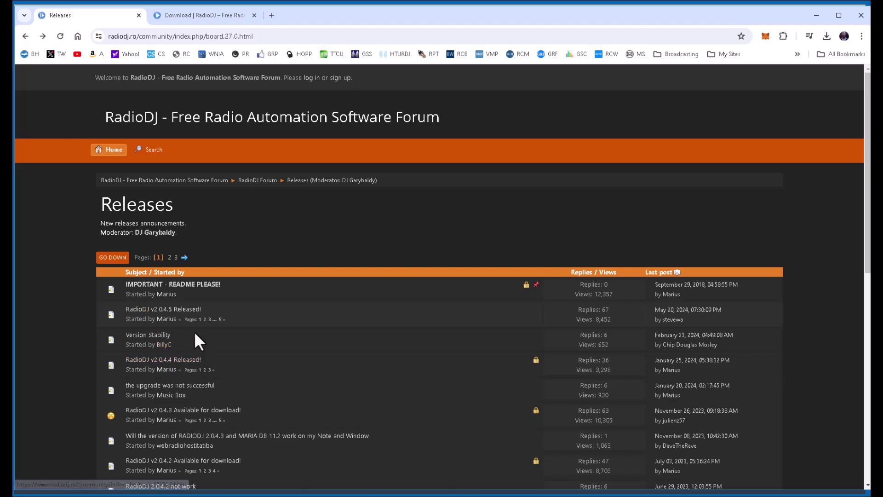
{"action": "left_click", "coordinate": [174, 311]}
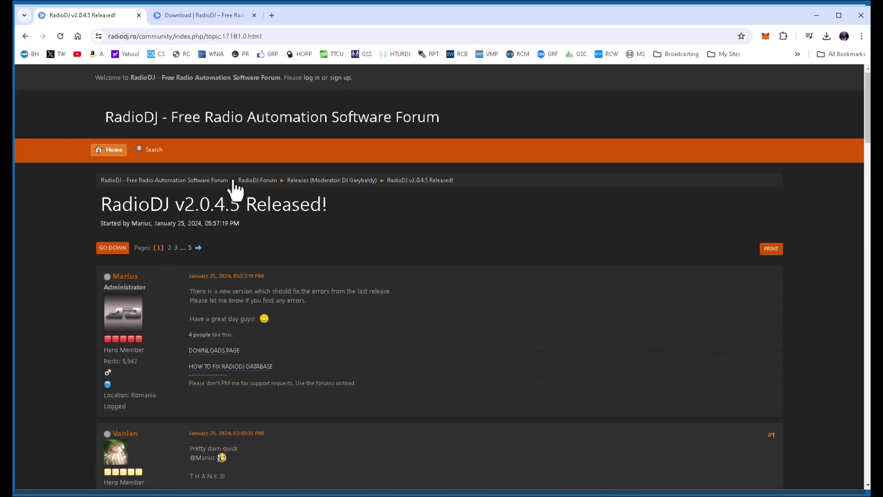
Step: Switch to the 'Download | RadioDJ' tab and scroll down the Downloads page past RadioDJ v2.0.4.5
{"action": "left_click", "coordinate": [197, 15]}
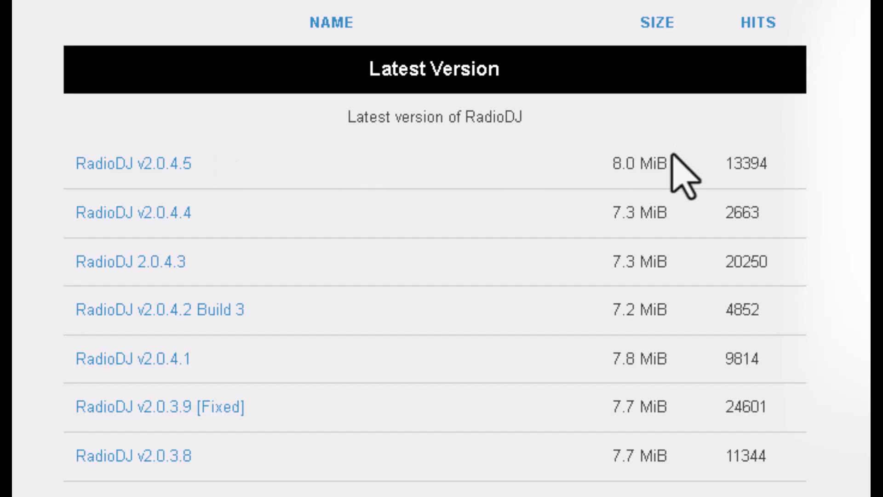
{"action": "scroll", "coordinate": [685, 176], "scroll_direction": "down", "scroll_amount": 5}
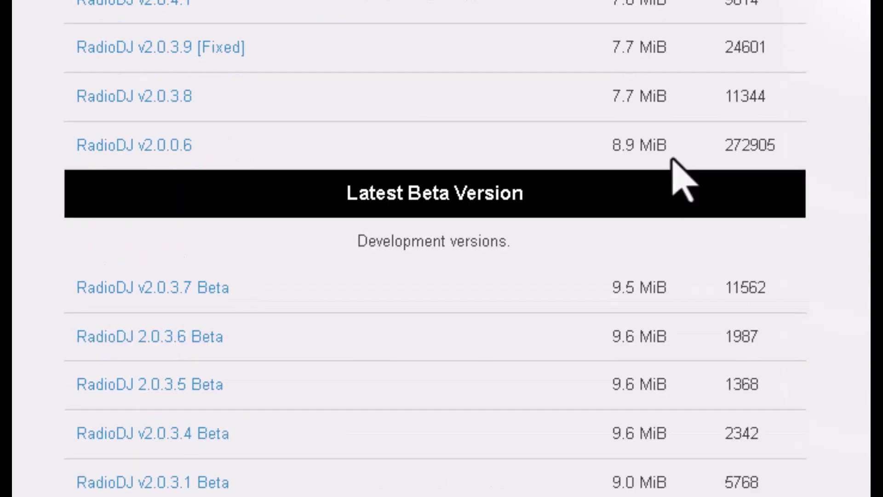
{"action": "scroll", "coordinate": [662, 138], "scroll_direction": "down", "scroll_amount": 8}
{"action": "scroll", "coordinate": [611, 88], "scroll_direction": "down", "scroll_amount": 5}
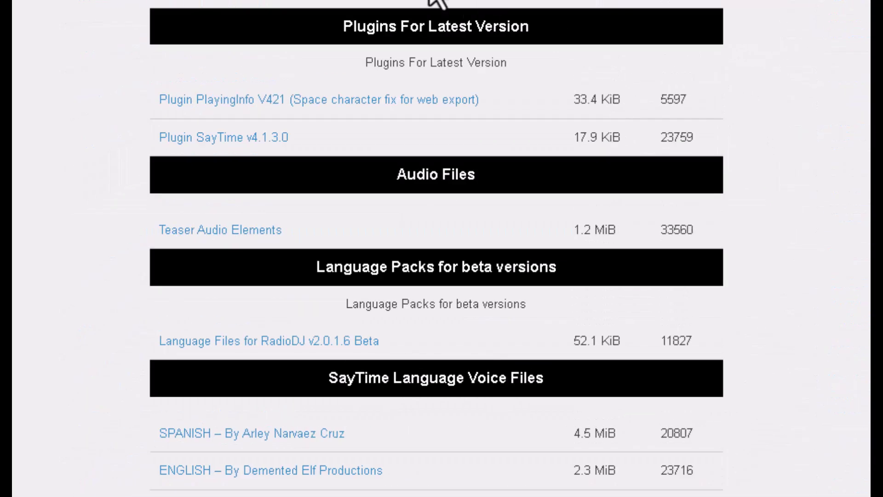
{"action": "scroll", "coordinate": [391, 118], "scroll_direction": "down", "scroll_amount": 2}
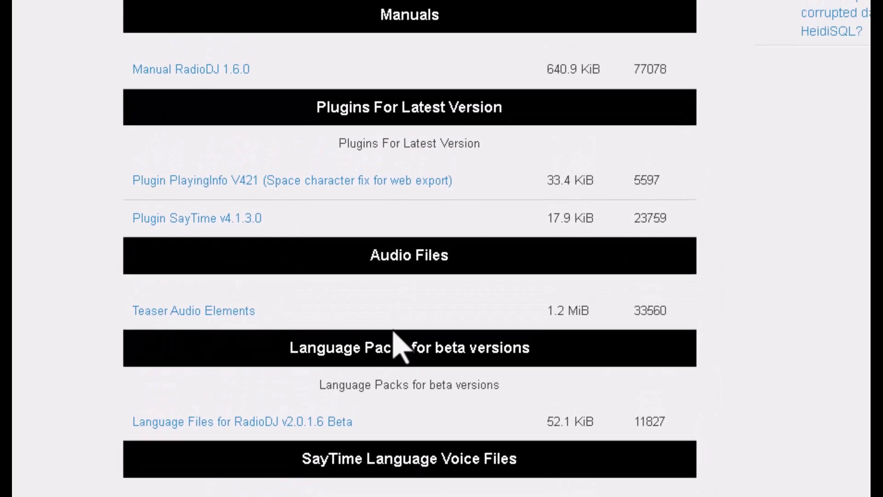
{"action": "scroll", "coordinate": [442, 329], "scroll_direction": "down", "scroll_amount": 4}
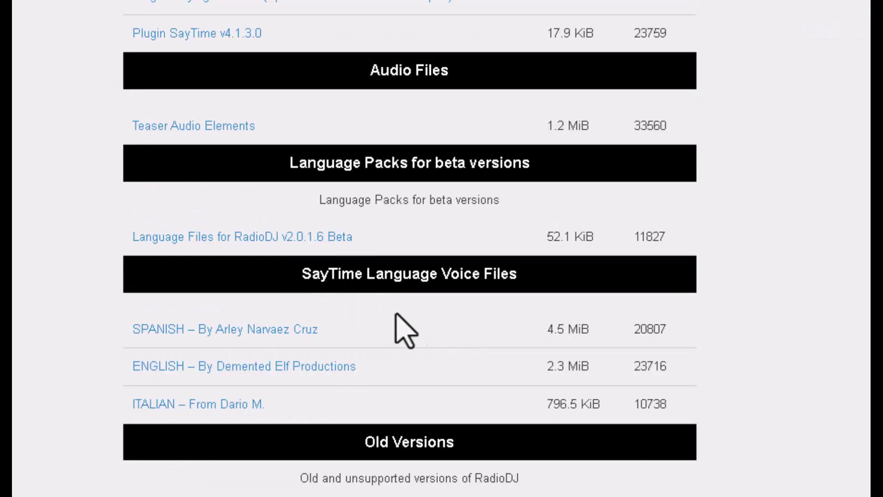
{"action": "scroll", "coordinate": [416, 349], "scroll_direction": "down", "scroll_amount": 1}
{"action": "scroll", "coordinate": [414, 334], "scroll_direction": "down", "scroll_amount": 3}
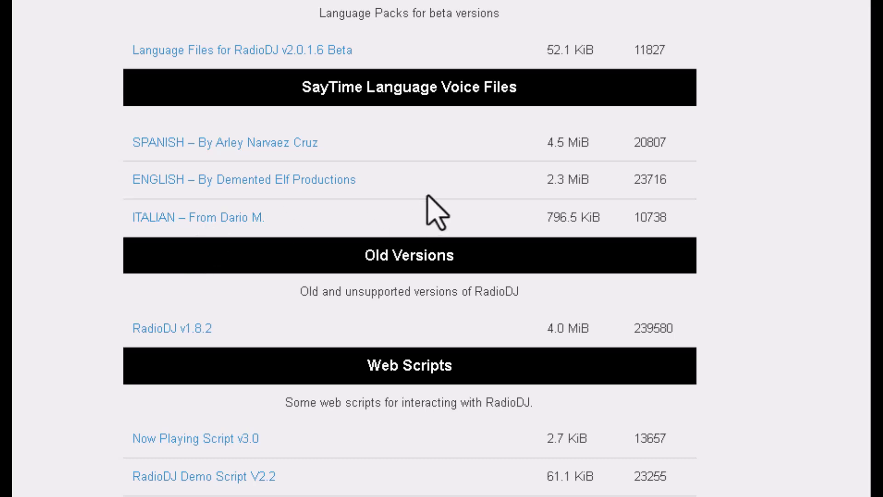
{"action": "scroll", "coordinate": [428, 197], "scroll_direction": "down", "scroll_amount": 6}
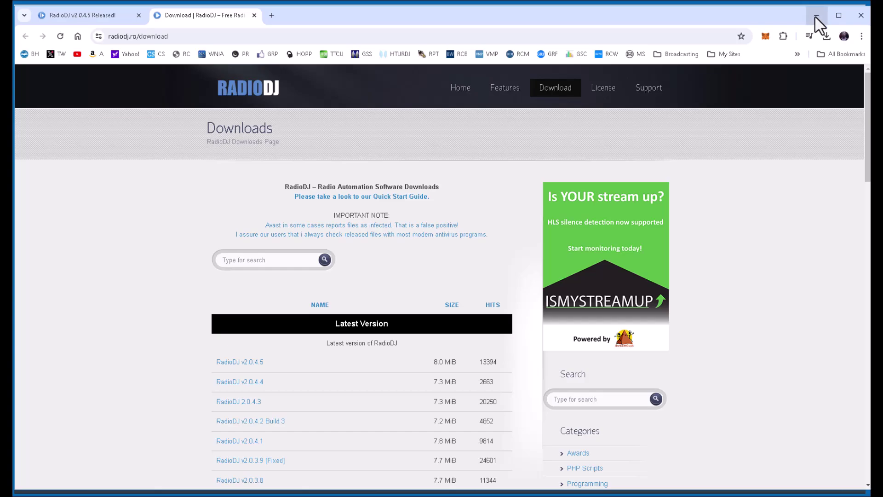
Step: Minimize Chrome and view RadioDJ's History, Instant Players and Manual Events panels
{"action": "left_click", "coordinate": [815, 16]}
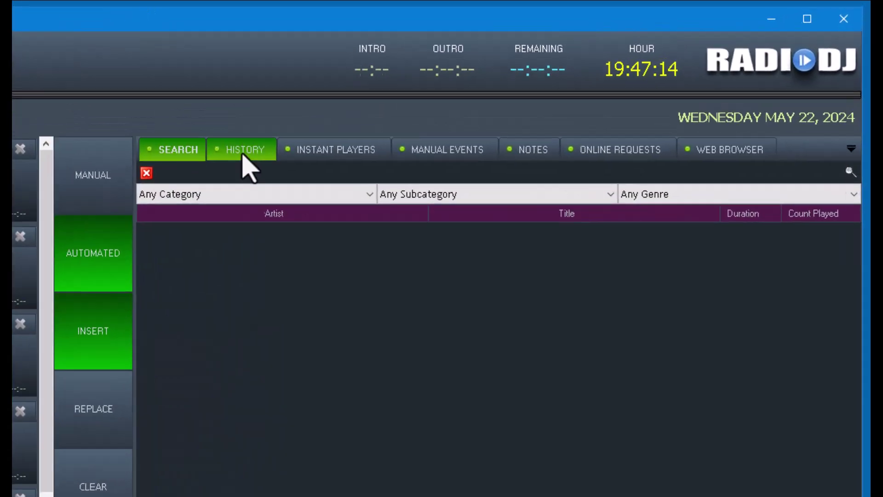
{"action": "left_click", "coordinate": [488, 91]}
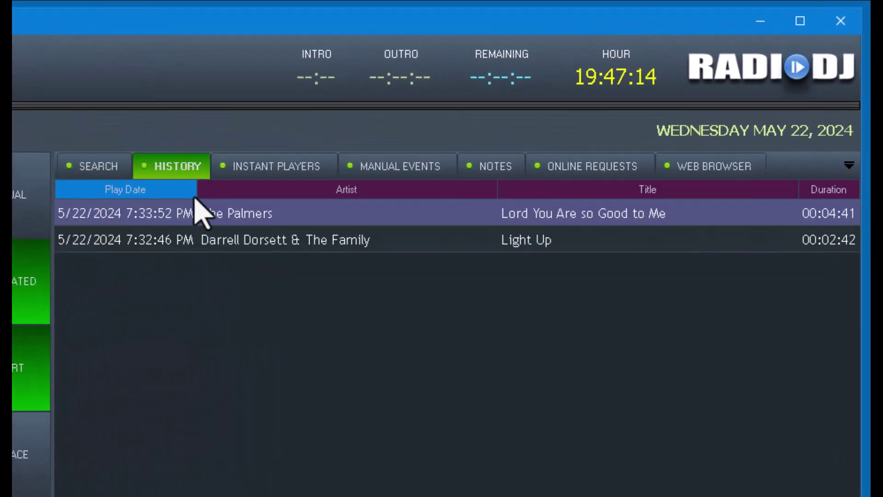
{"action": "left_click", "coordinate": [272, 180]}
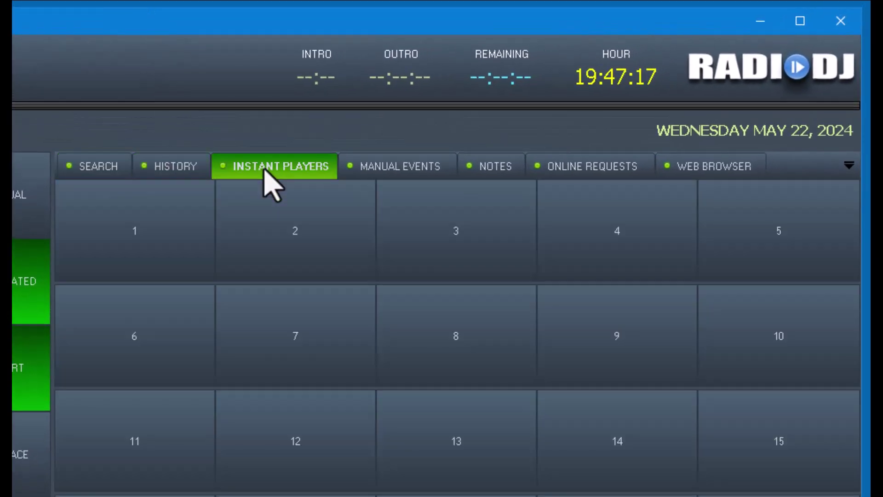
{"action": "left_click", "coordinate": [399, 165]}
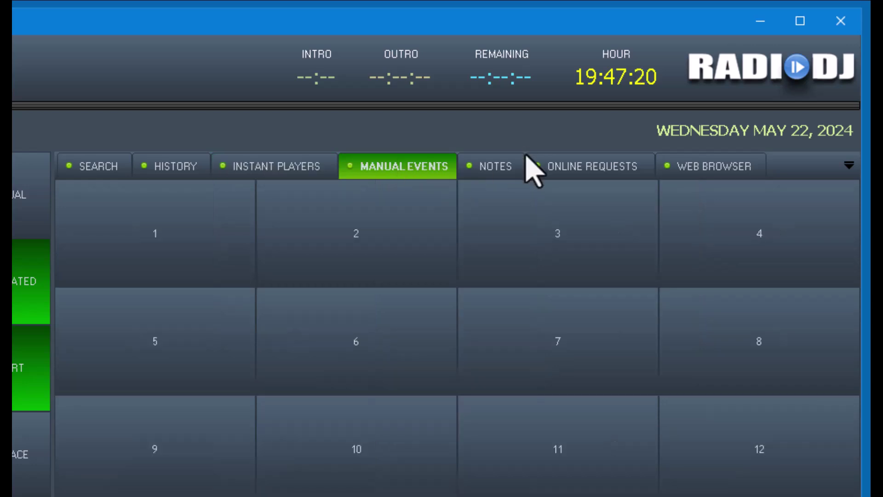
Step: View the Notes, Online Requests and Web Browser panels, then return to the Search list
{"action": "left_click", "coordinate": [496, 167]}
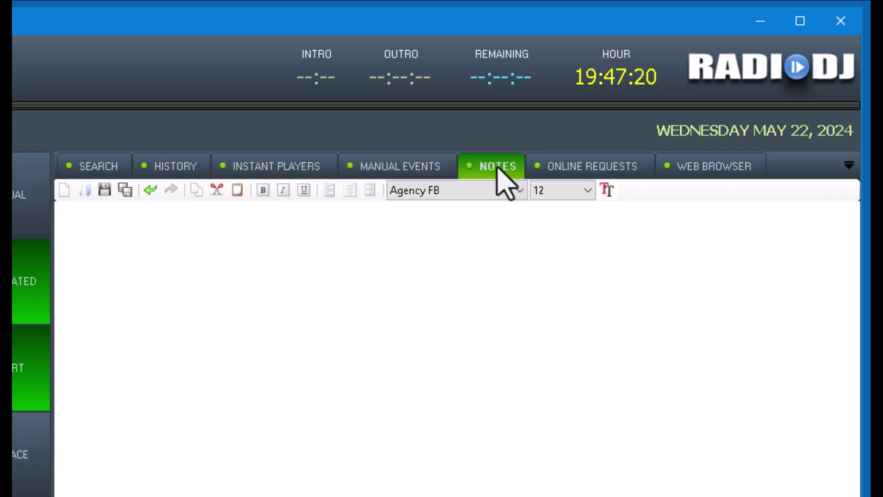
{"action": "left_click", "coordinate": [577, 182]}
{"action": "left_click", "coordinate": [702, 178]}
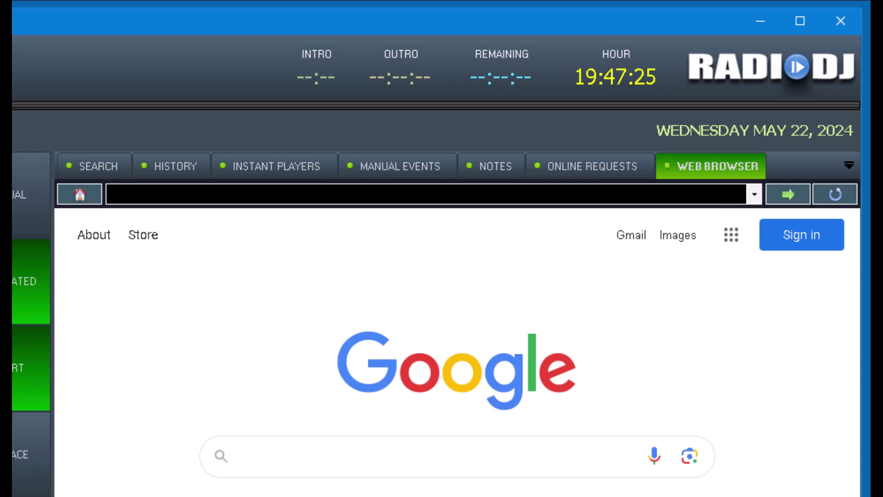
{"action": "left_click", "coordinate": [98, 168]}
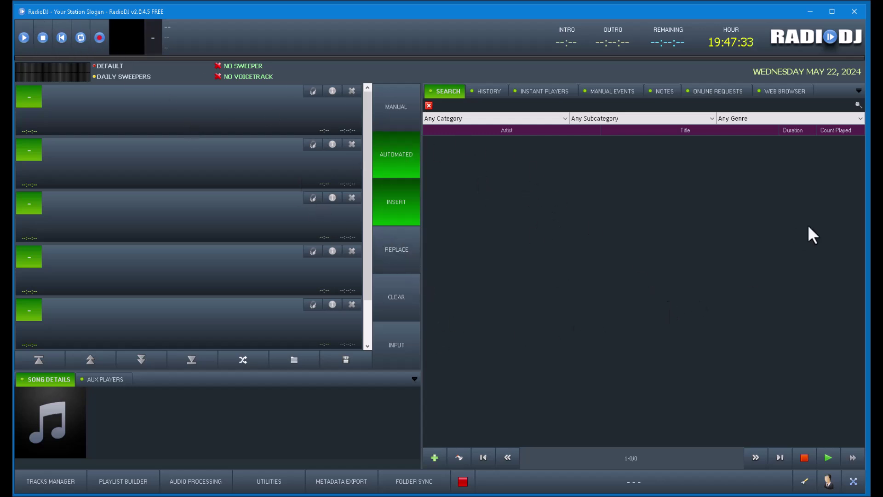
Step: In Folder Sync, select the 80s / 2022 mapping and run Sync Now
{"action": "left_click", "coordinate": [413, 481]}
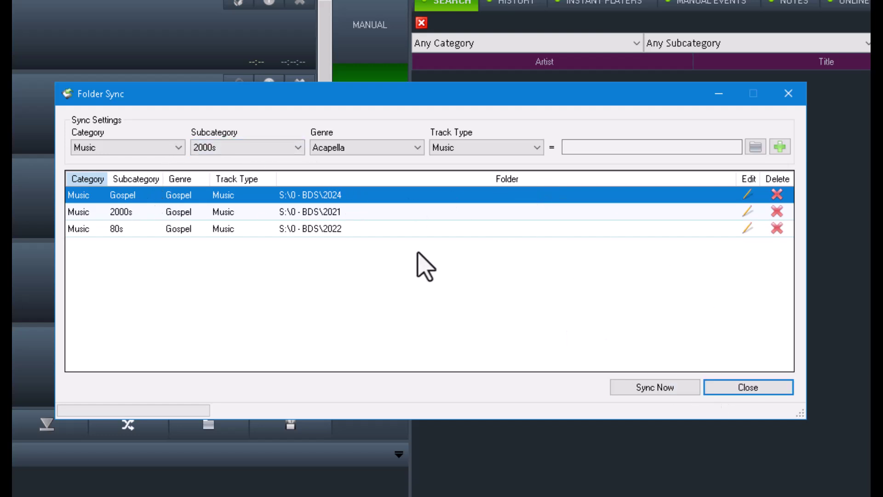
{"action": "left_click", "coordinate": [340, 229]}
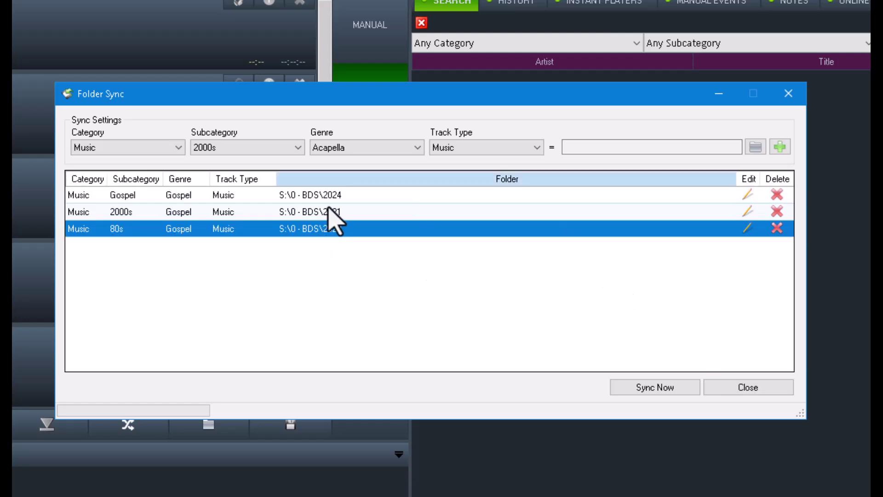
{"action": "left_click", "coordinate": [657, 390]}
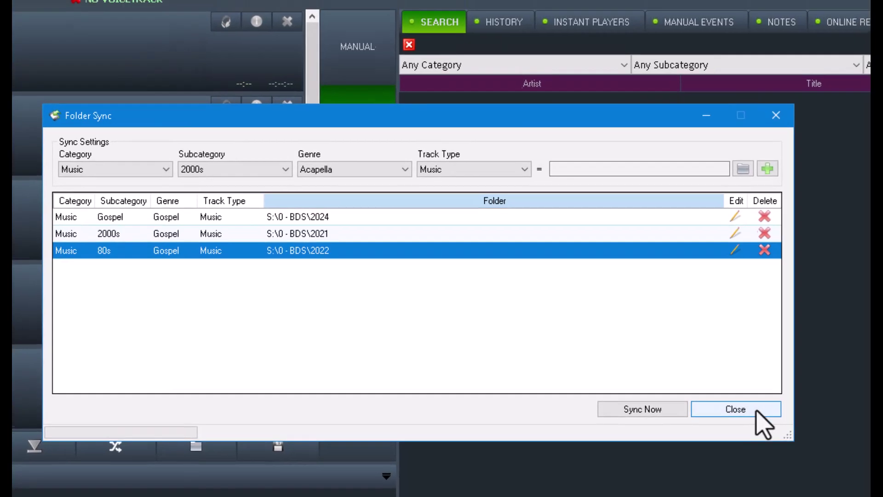
Step: Close Folder Sync and filter the track search to category Music, subcategory 80s
{"action": "left_click", "coordinate": [763, 387]}
{"action": "left_click", "coordinate": [501, 89]}
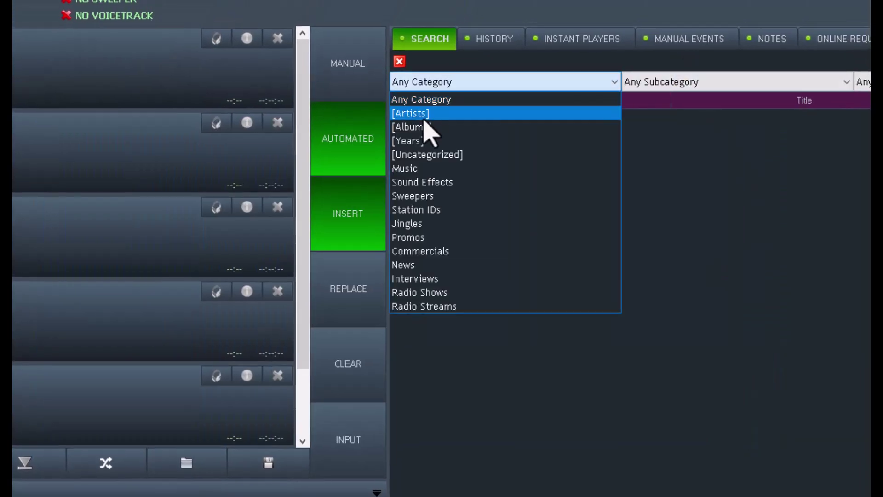
{"action": "left_click", "coordinate": [416, 170]}
{"action": "left_click", "coordinate": [677, 83]}
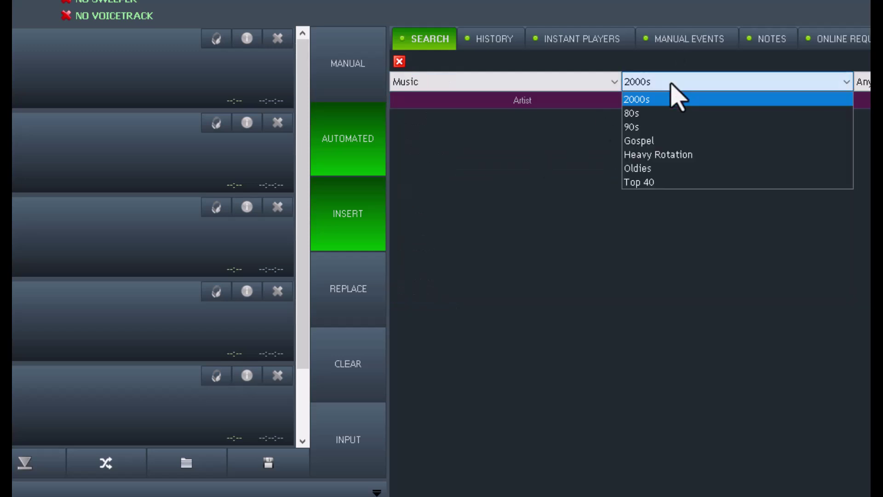
{"action": "left_click", "coordinate": [653, 114]}
{"action": "key", "text": "Tab"}
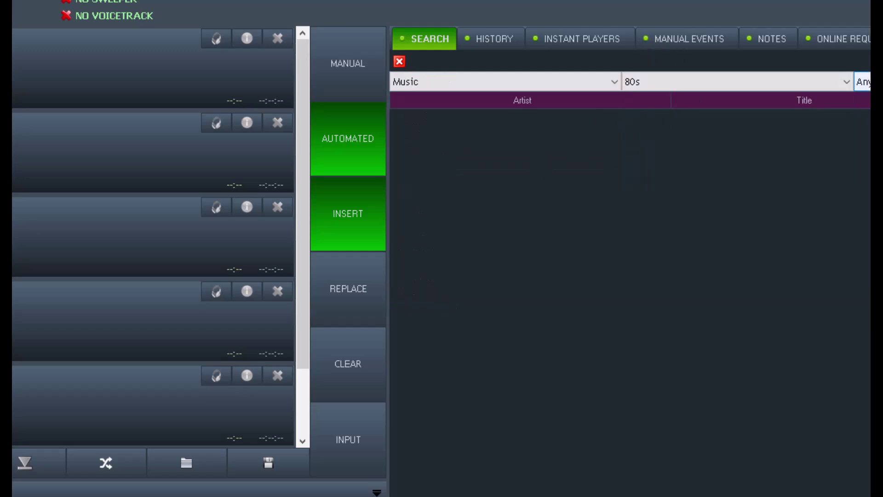
{"action": "left_click", "coordinate": [831, 130]}
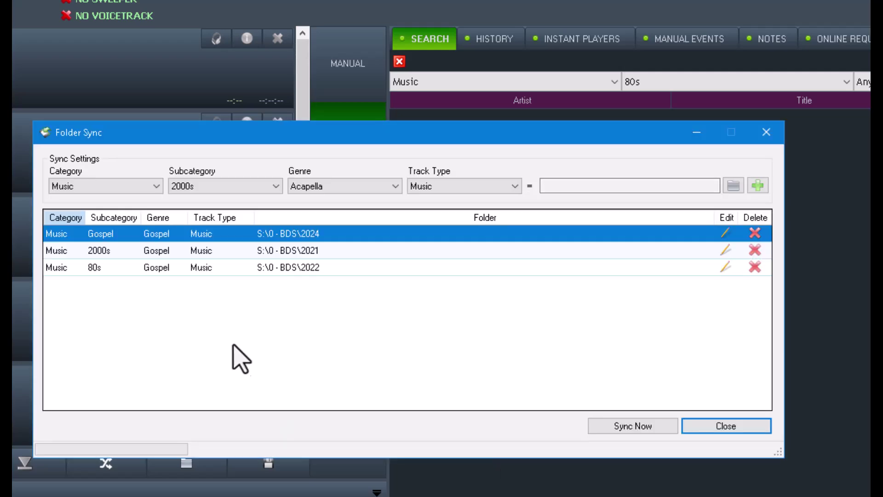
Step: Re-sync the 2021 and 2024 folder mappings, then close Folder Sync
{"action": "left_click", "coordinate": [291, 251]}
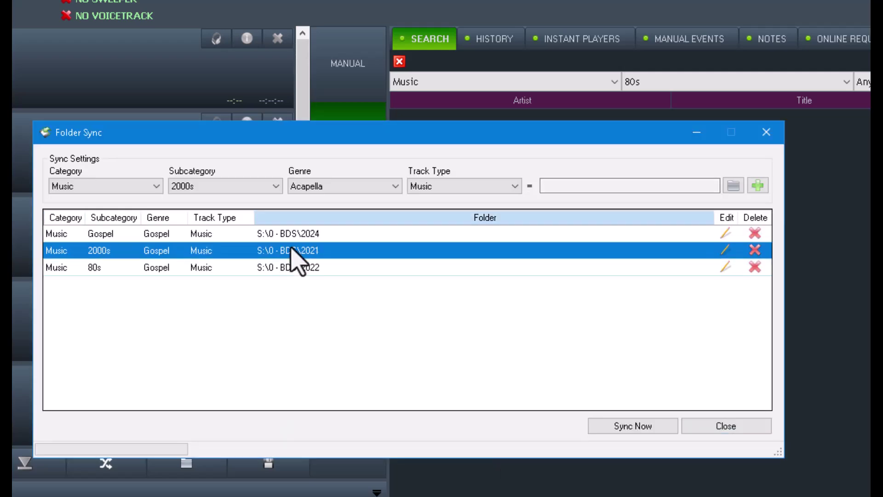
{"action": "left_click", "coordinate": [631, 424]}
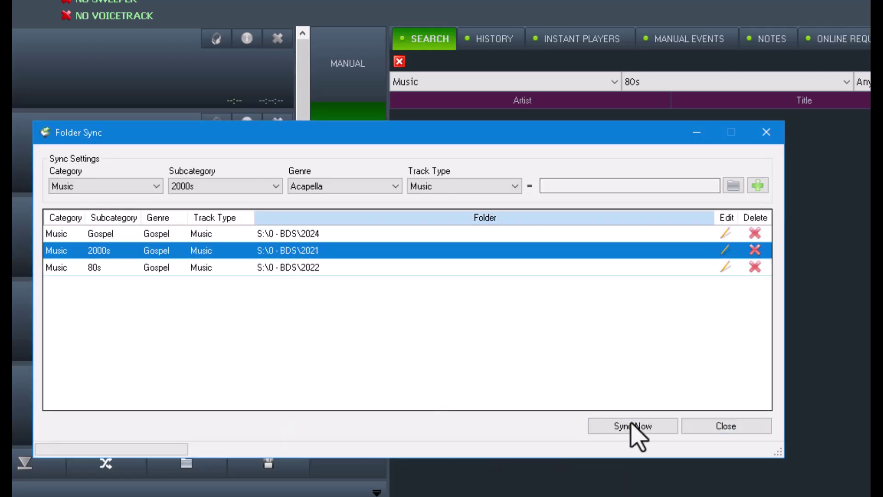
{"action": "left_click", "coordinate": [427, 234]}
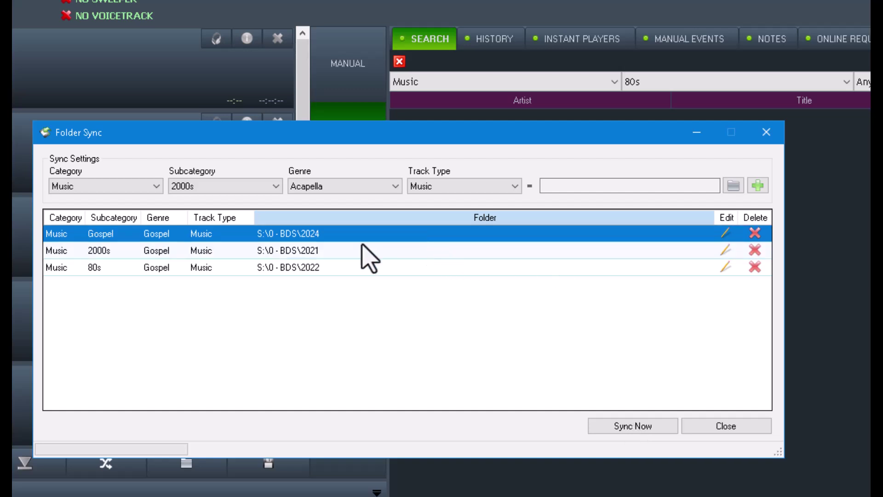
{"action": "left_click", "coordinate": [645, 425]}
{"action": "left_click", "coordinate": [729, 428]}
Step: Show tracks from Any Category and scroll through the resulting list
{"action": "left_click", "coordinate": [445, 82]}
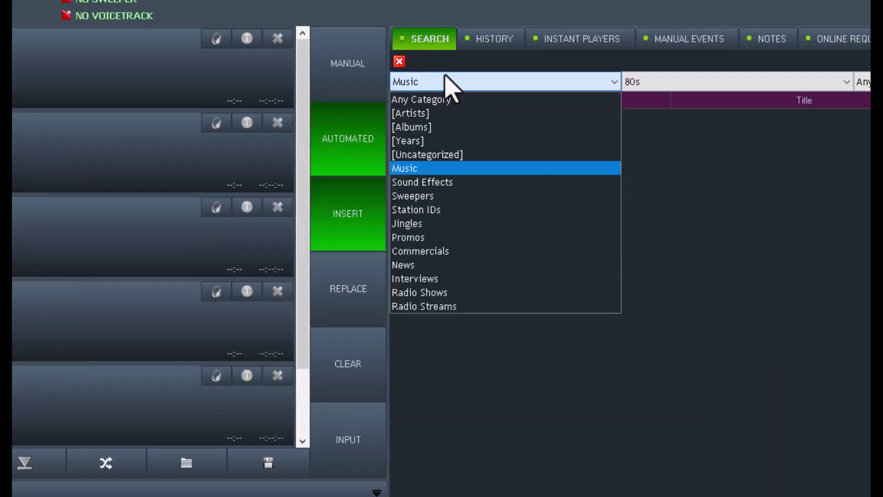
{"action": "left_click", "coordinate": [441, 102]}
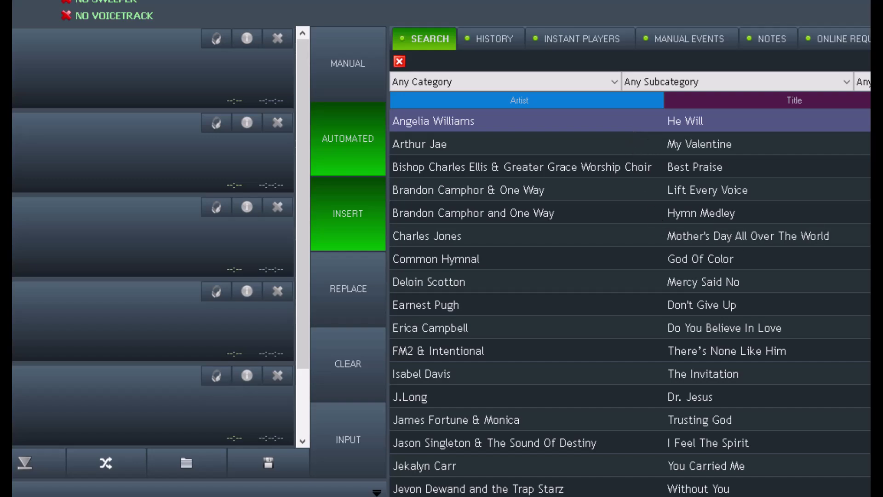
{"action": "scroll", "coordinate": [630, 304], "scroll_direction": "down", "scroll_amount": 3}
{"action": "scroll", "coordinate": [867, 318], "scroll_direction": "down", "scroll_amount": 7}
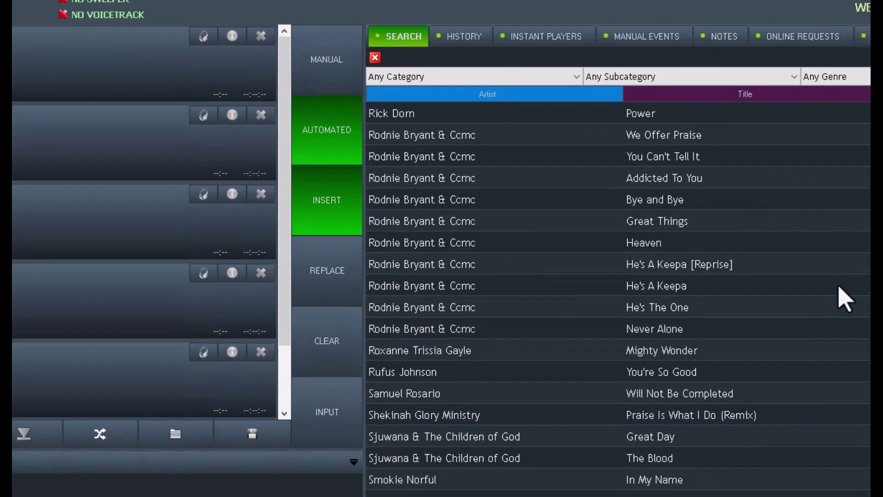
{"action": "scroll", "coordinate": [564, 285], "scroll_direction": "up", "scroll_amount": 7}
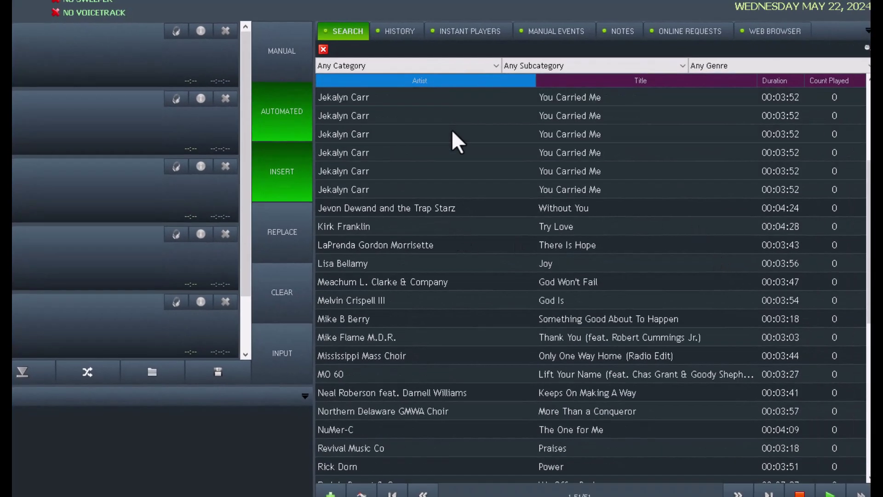
{"action": "scroll", "coordinate": [451, 129], "scroll_direction": "up", "scroll_amount": 5}
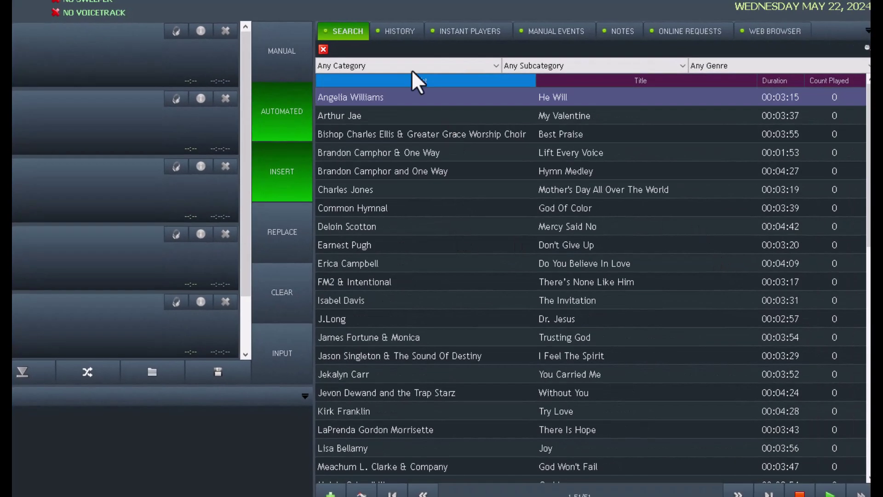
Step: Filter the search to Music / Gospel and add Hymn Medley to the playlist
{"action": "left_click", "coordinate": [402, 71]}
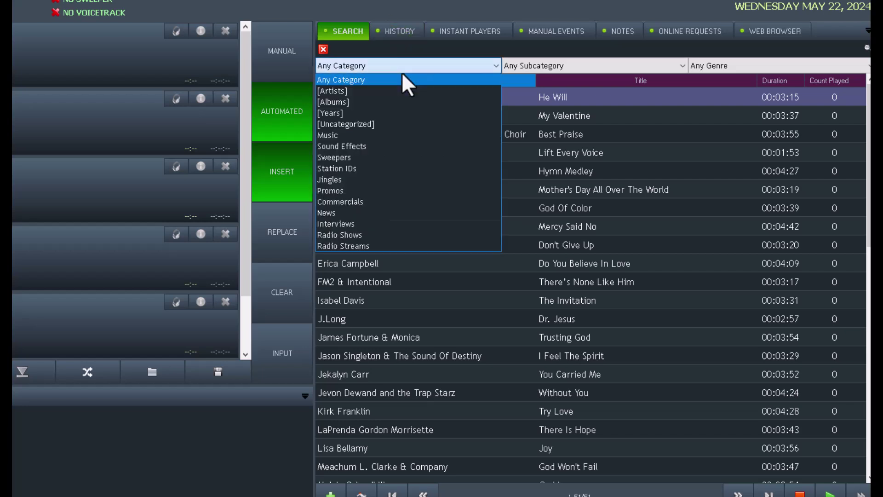
{"action": "left_click", "coordinate": [360, 133]}
{"action": "left_click", "coordinate": [523, 67]}
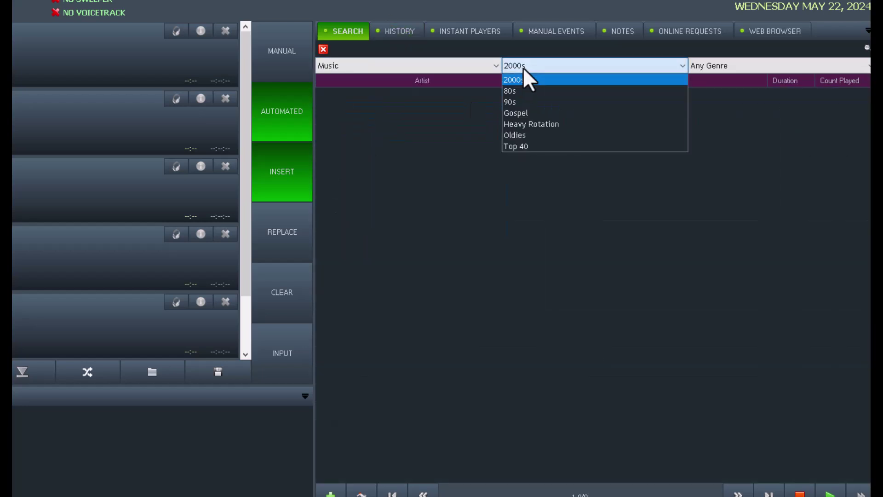
{"action": "left_click", "coordinate": [525, 113]}
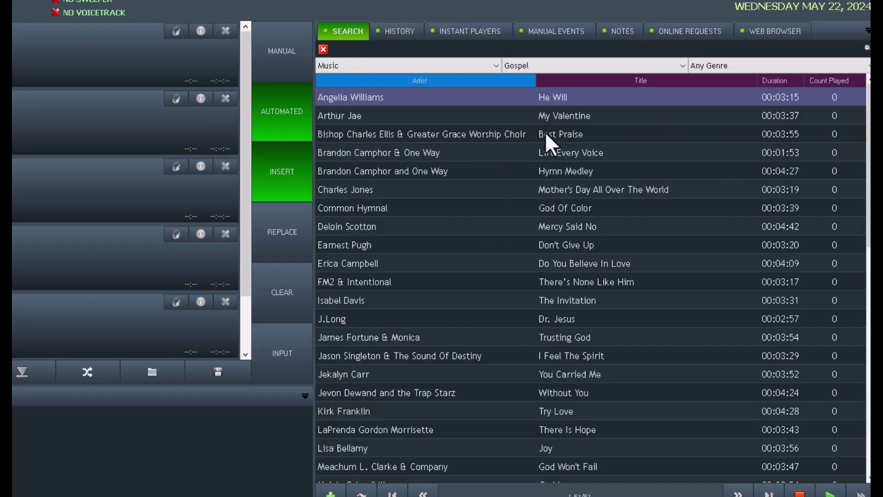
{"action": "double_click", "coordinate": [394, 174]}
Step: Queue God Of Color and Mercy Said No, play Hymn Medley then God Of Color, then stop
{"action": "left_click", "coordinate": [404, 205]}
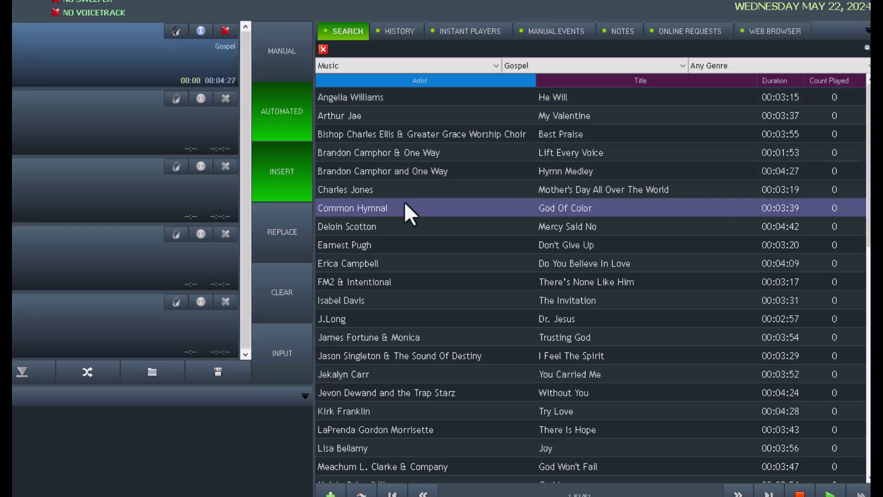
{"action": "double_click", "coordinate": [405, 203]}
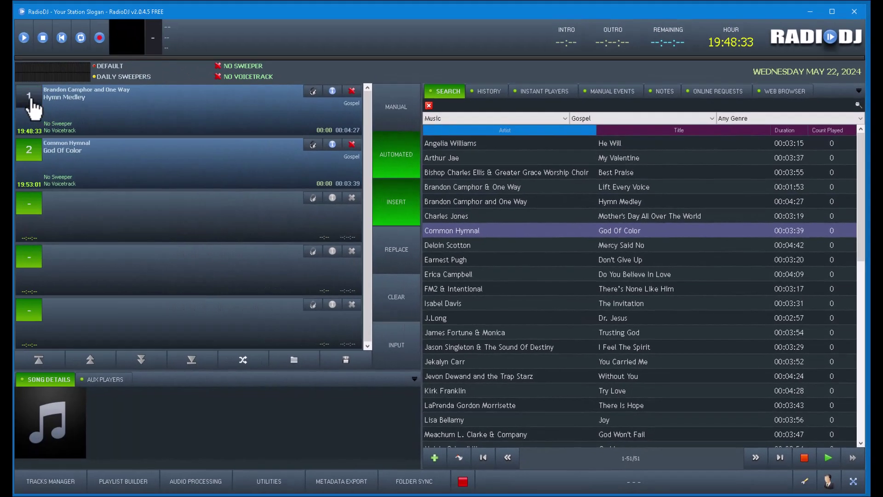
{"action": "left_click", "coordinate": [31, 101]}
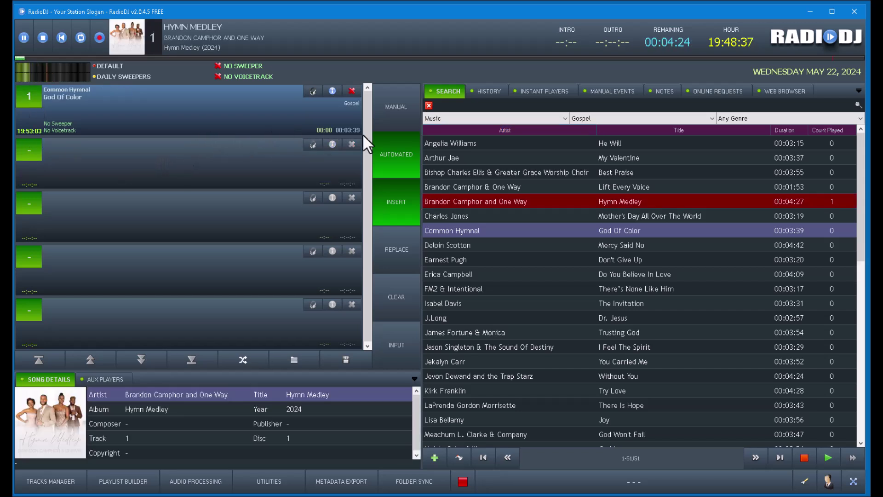
{"action": "double_click", "coordinate": [455, 245]}
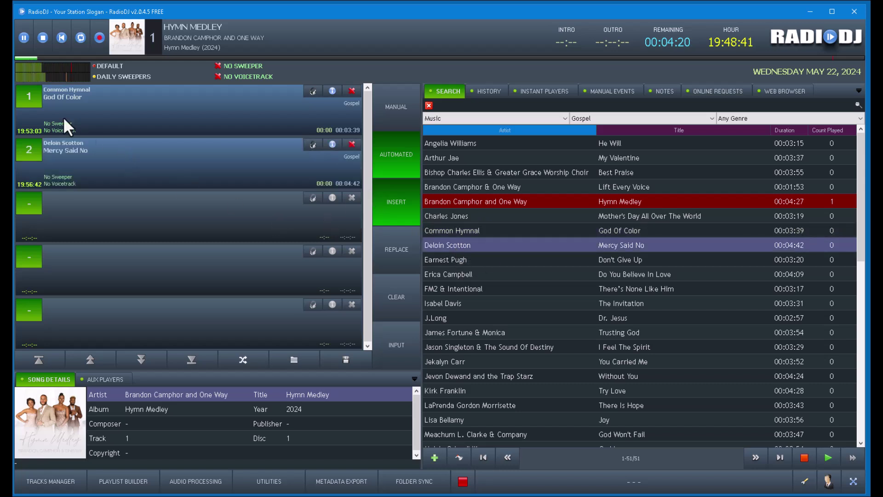
{"action": "left_click", "coordinate": [33, 103]}
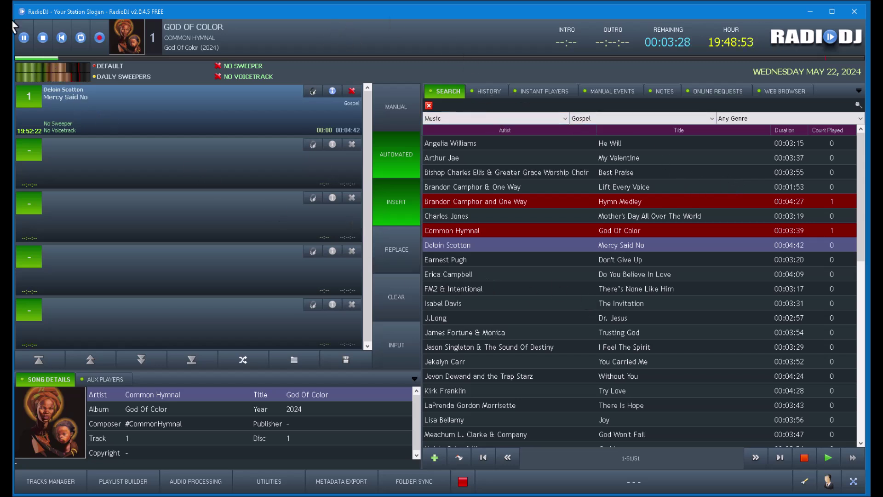
{"action": "left_click", "coordinate": [42, 37]}
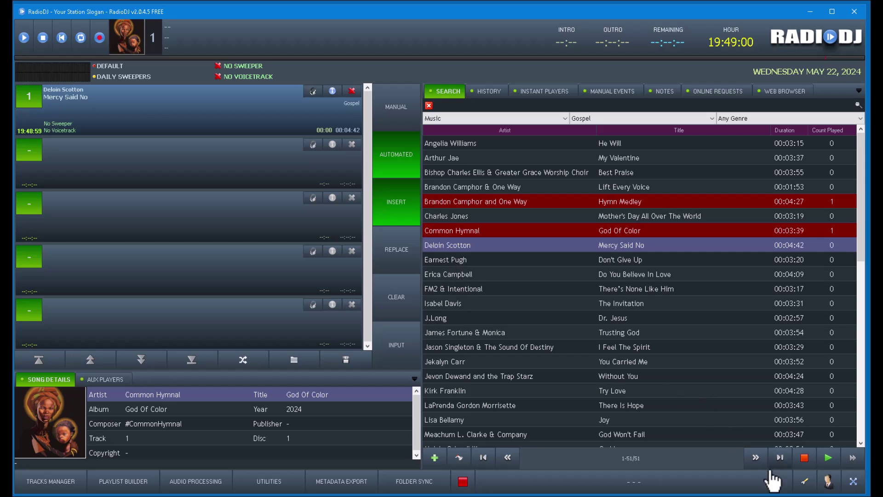
Step: In Directory Import, choose S:\00 GSC New Music\05 May 2024 as the source folder
{"action": "left_click", "coordinate": [805, 481]}
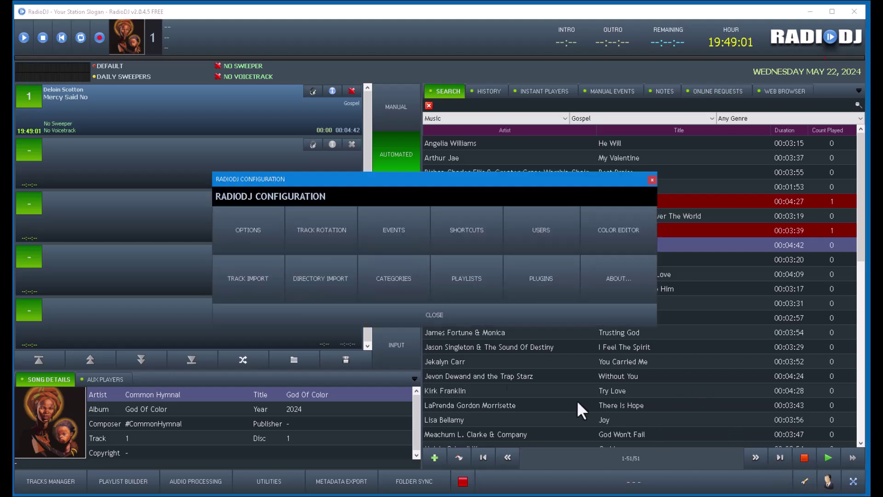
{"action": "left_click", "coordinate": [312, 282]}
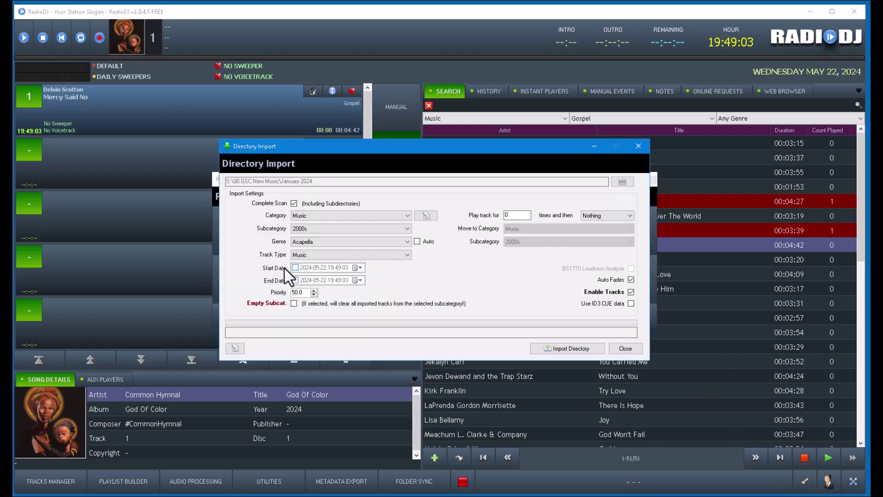
{"action": "left_click", "coordinate": [624, 181]}
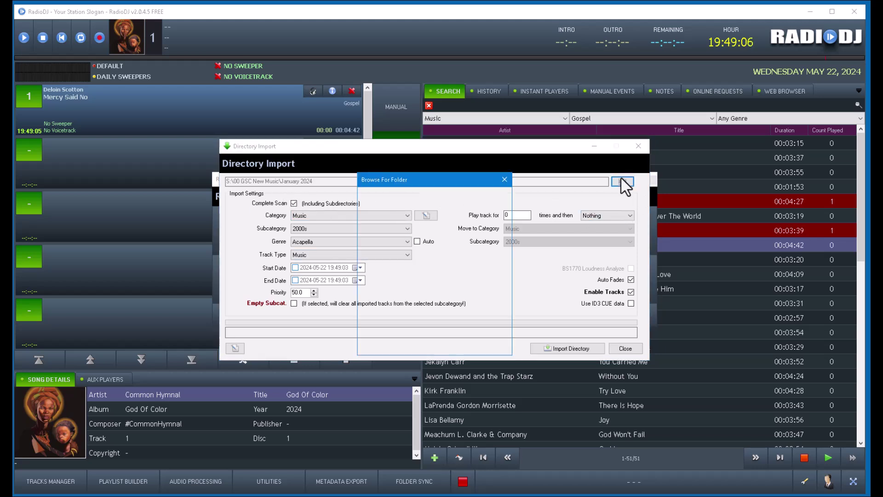
{"action": "scroll", "coordinate": [436, 283], "scroll_direction": "down", "scroll_amount": 5}
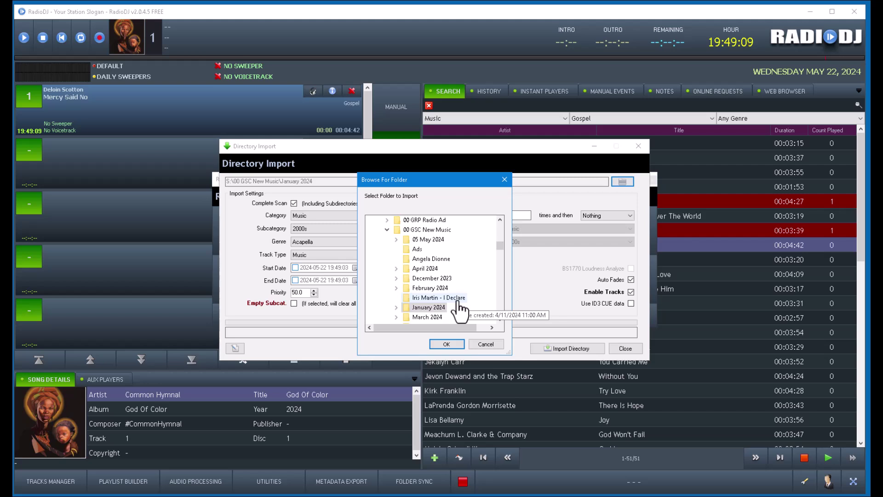
{"action": "double_click", "coordinate": [414, 240]}
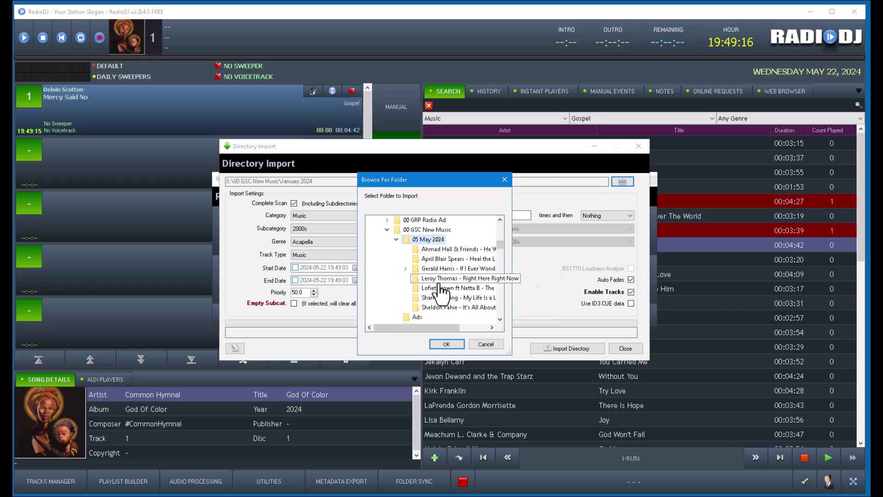
{"action": "left_click", "coordinate": [446, 344]}
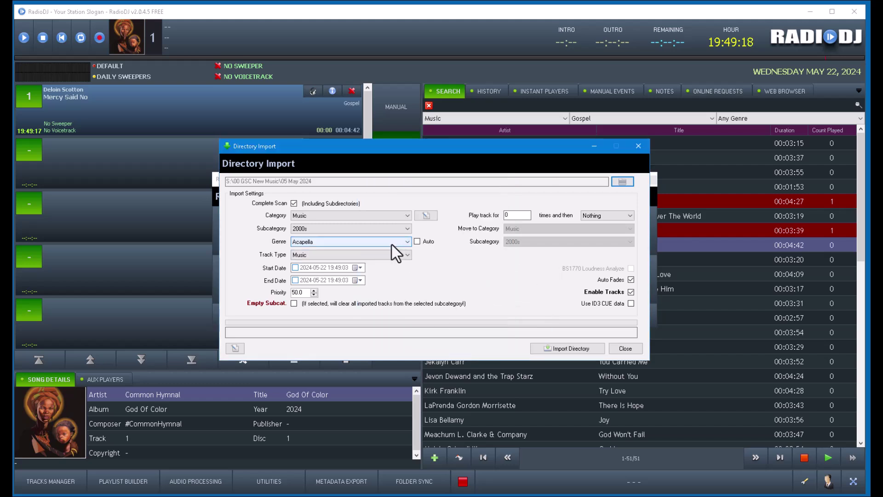
Step: Set the subcategory to Gospel, import the folder's eight tracks, and close the import window
{"action": "left_click", "coordinate": [314, 228]}
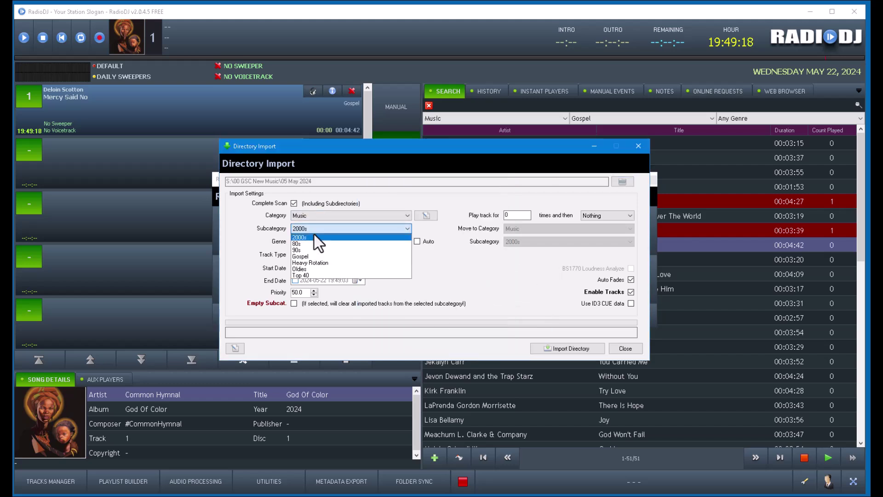
{"action": "left_click", "coordinate": [304, 256]}
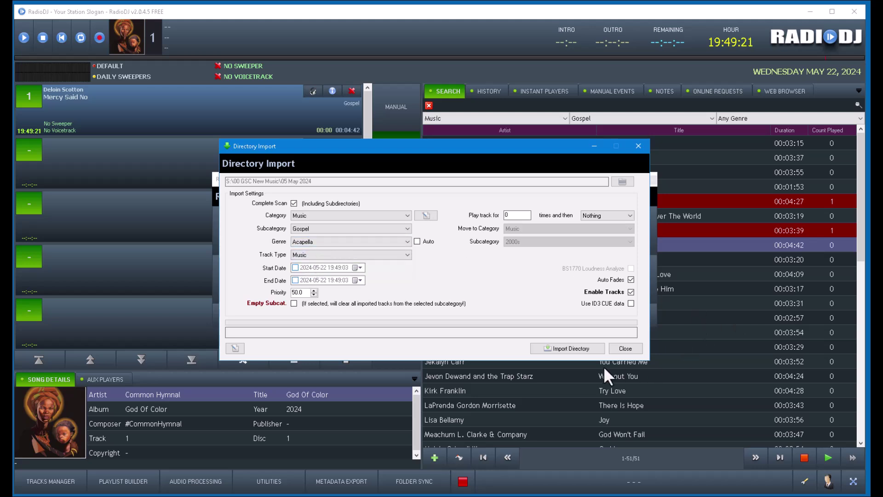
{"action": "left_click", "coordinate": [568, 349]}
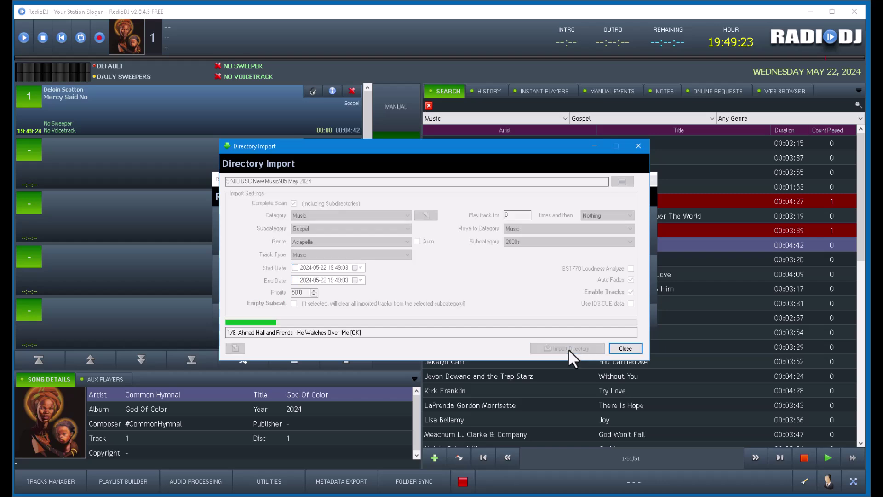
{"action": "left_click", "coordinate": [635, 348]}
{"action": "scroll", "coordinate": [539, 197], "scroll_direction": "down", "scroll_amount": 12}
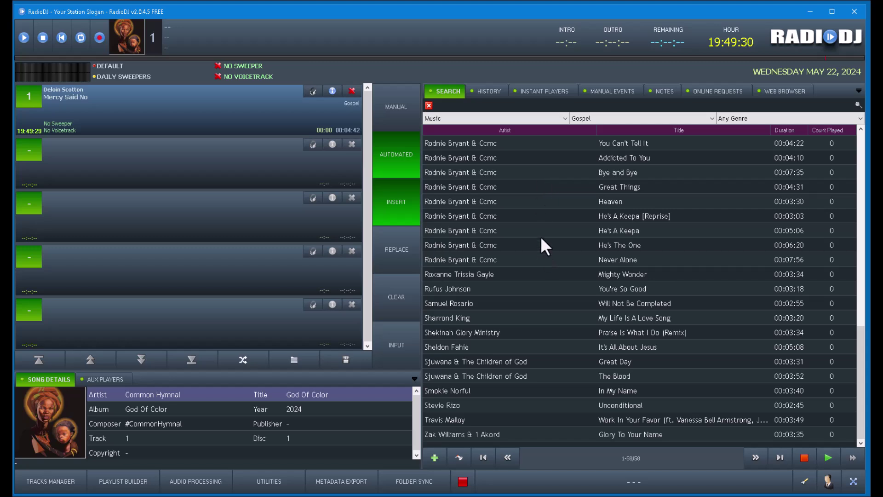
{"action": "scroll", "coordinate": [540, 236], "scroll_direction": "up", "scroll_amount": 12}
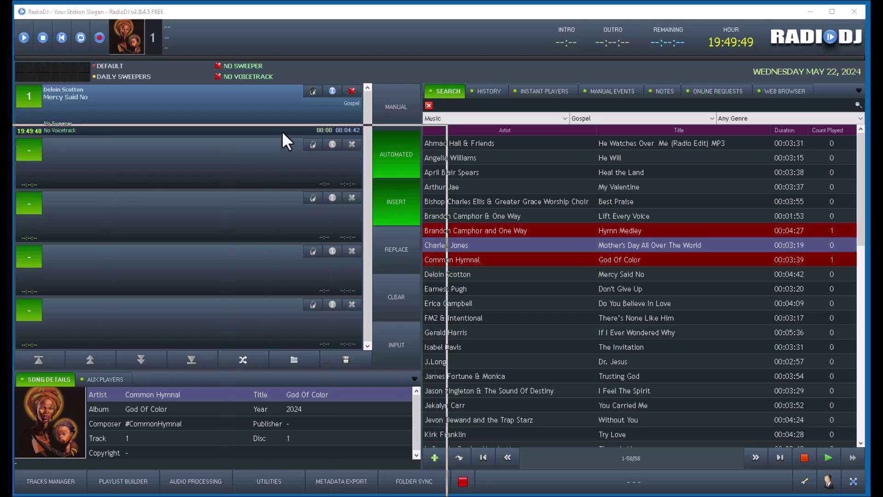
Step: Move File Explorer over RadioDJ and navigate to RadioMusic (S:)\00 GSC New Music\March 2024
{"action": "left_click_drag", "start_coordinate": [282, 131], "coordinate": [266, 47]}
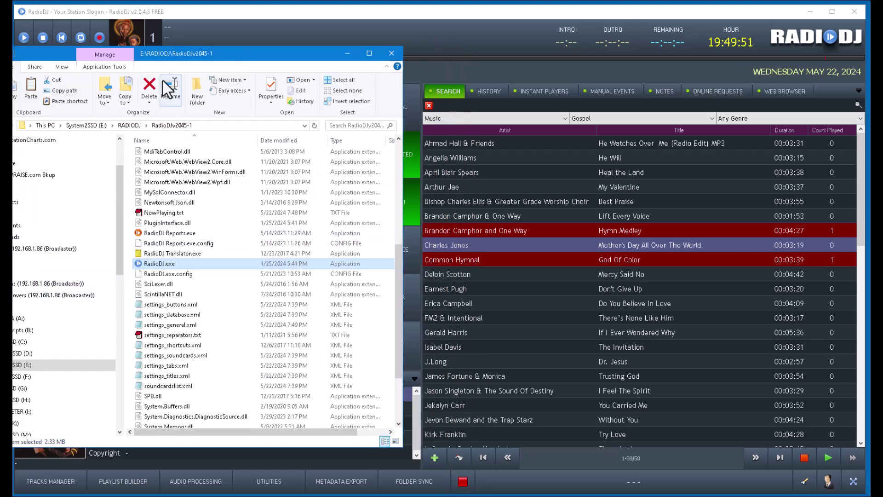
{"action": "scroll", "coordinate": [64, 285], "scroll_direction": "down", "scroll_amount": 10}
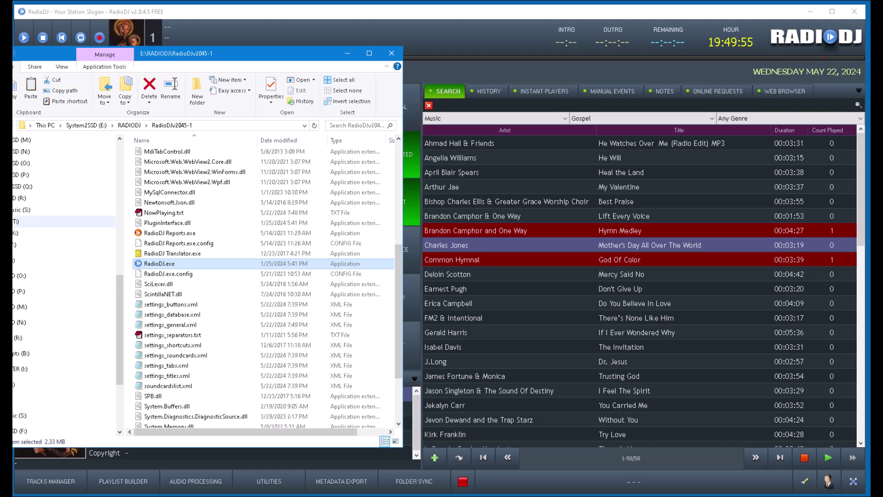
{"action": "left_click", "coordinate": [28, 210]}
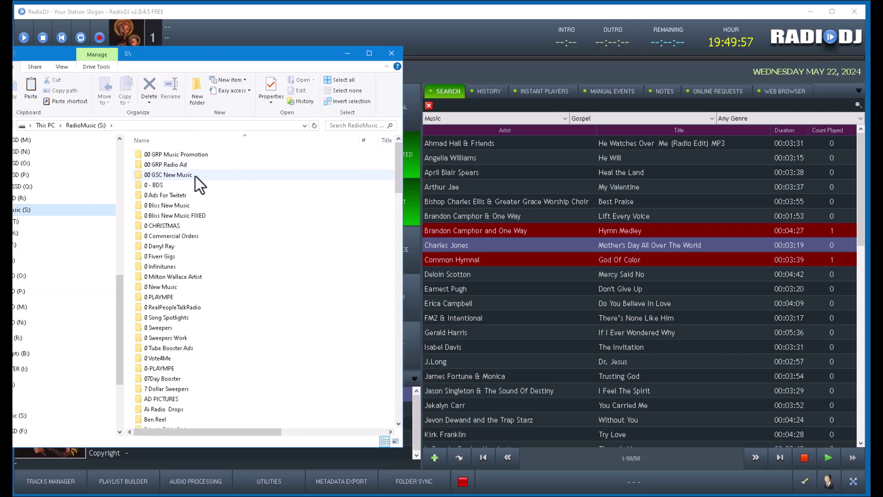
{"action": "double_click", "coordinate": [150, 175]}
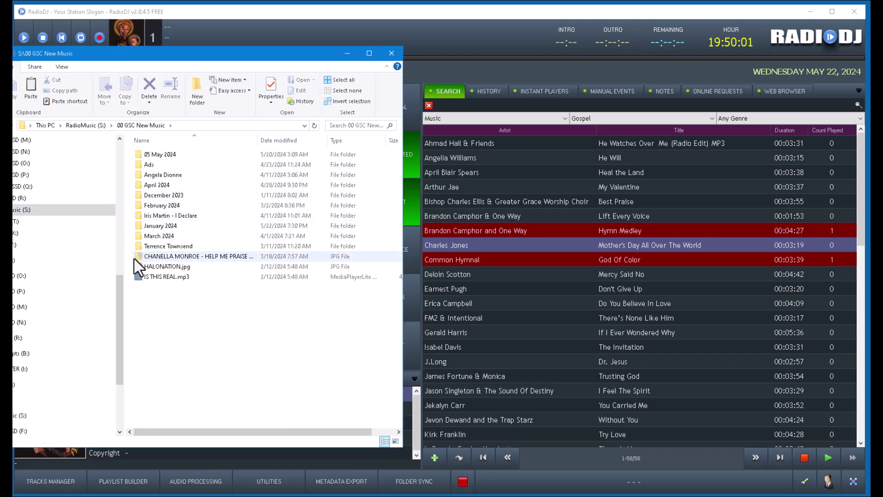
{"action": "double_click", "coordinate": [140, 237]}
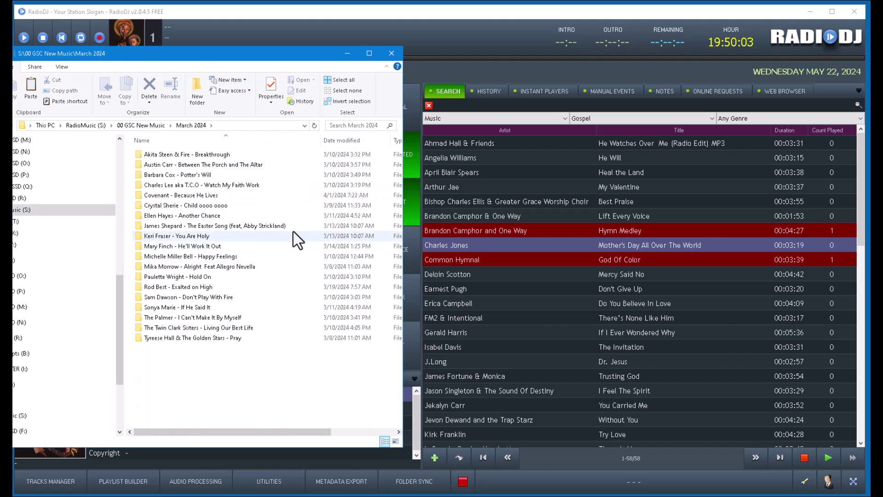
Step: Bring RadioDJ to the front and change the Search subcategory from Gospel to 2000s
{"action": "left_click", "coordinate": [540, 64]}
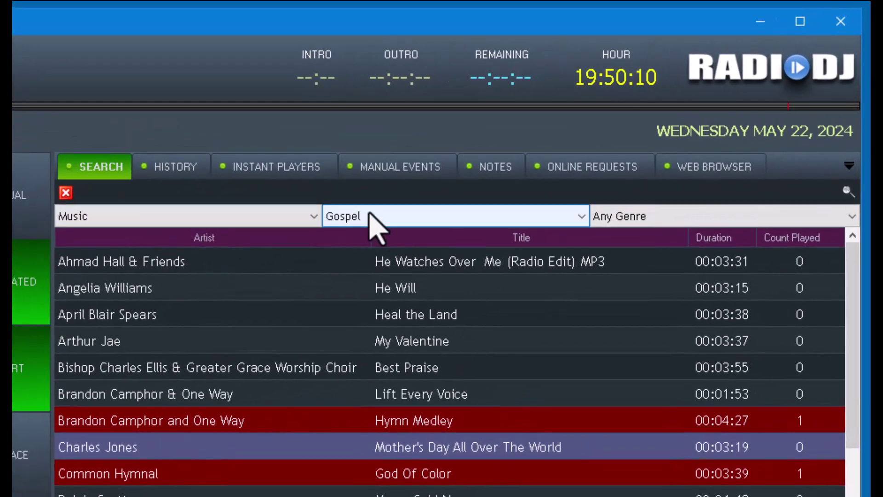
{"action": "left_click", "coordinate": [596, 118]}
{"action": "left_click", "coordinate": [351, 237]}
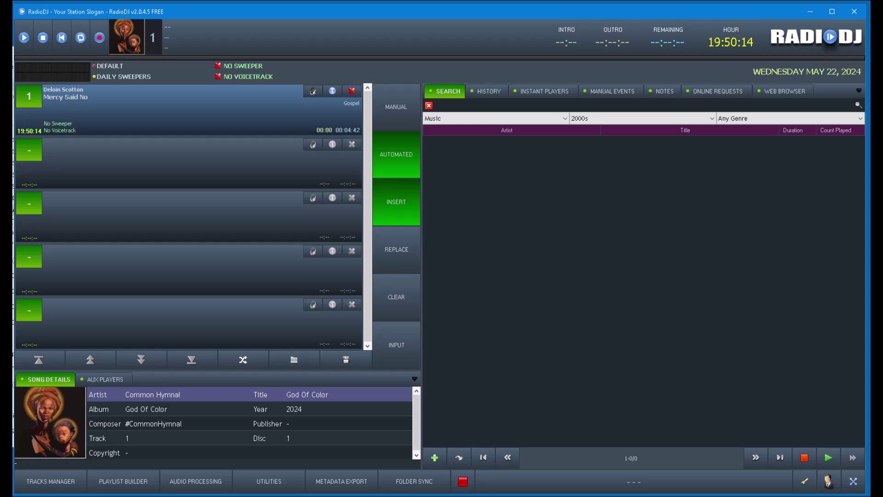
Step: Drop the Akita Steen & Fire - Breakthrough folder onto the library, dismiss the Category/Genre notice, and open the Genre list
{"action": "key", "text": "alt+Tab"}
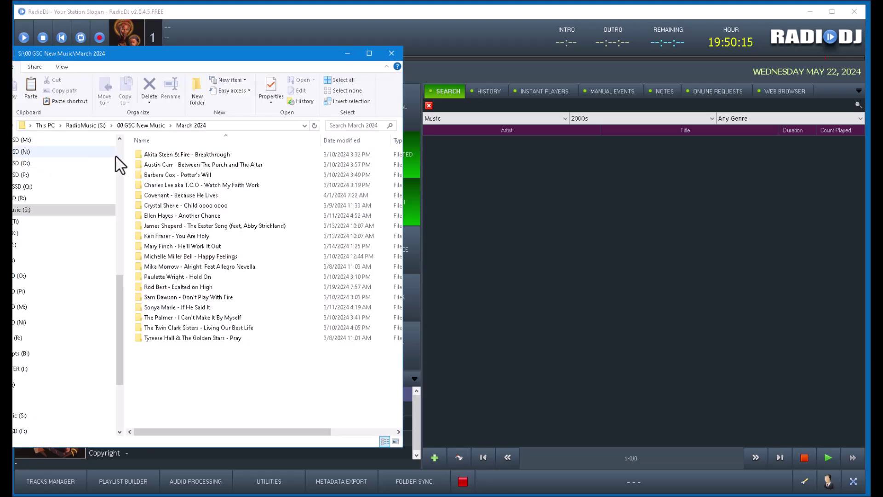
{"action": "left_click_drag", "start_coordinate": [142, 159], "coordinate": [568, 213]}
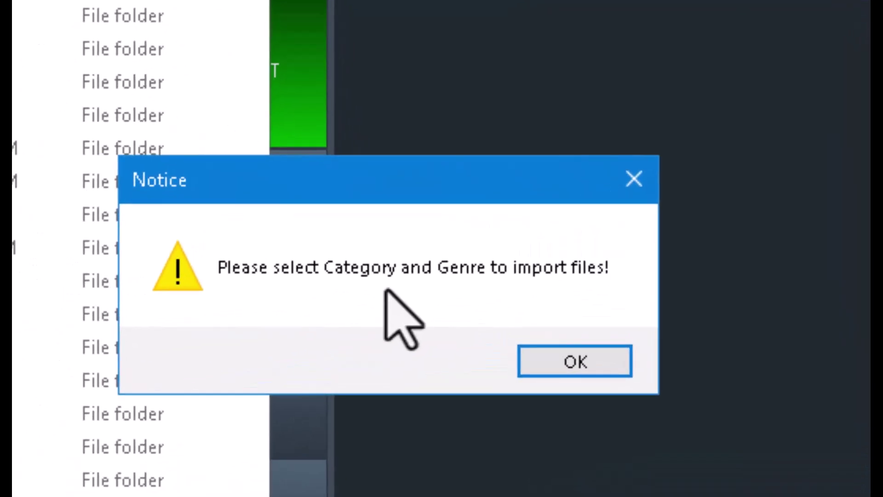
{"action": "left_click", "coordinate": [605, 356]}
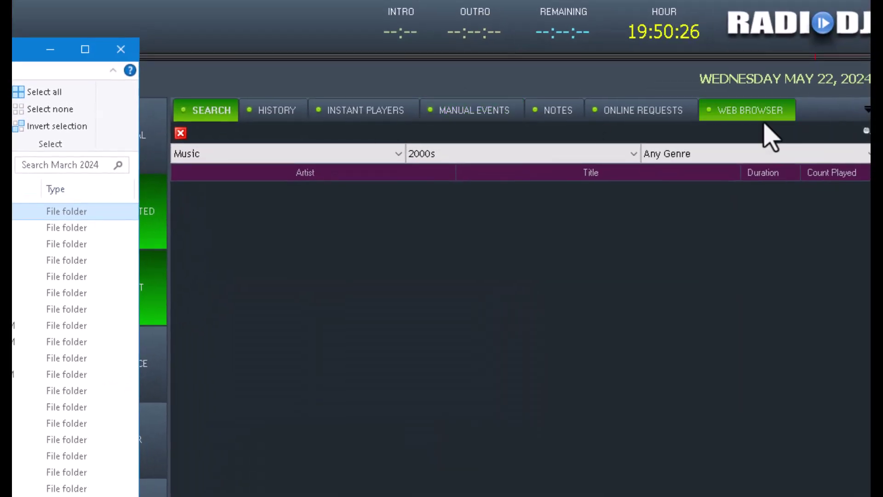
{"action": "left_click", "coordinate": [727, 153]}
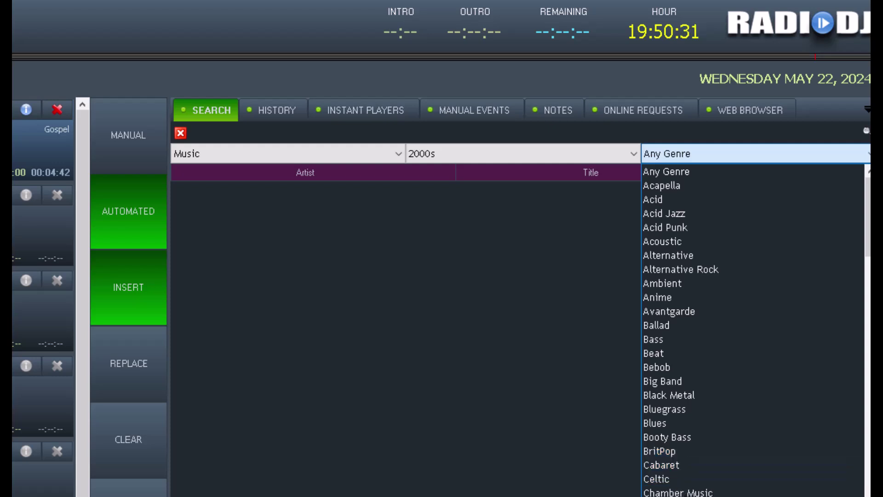
Step: Set the genre filter to Chorus and drag the Akita Steen folder onto the library list
{"action": "left_click", "coordinate": [661, 496]}
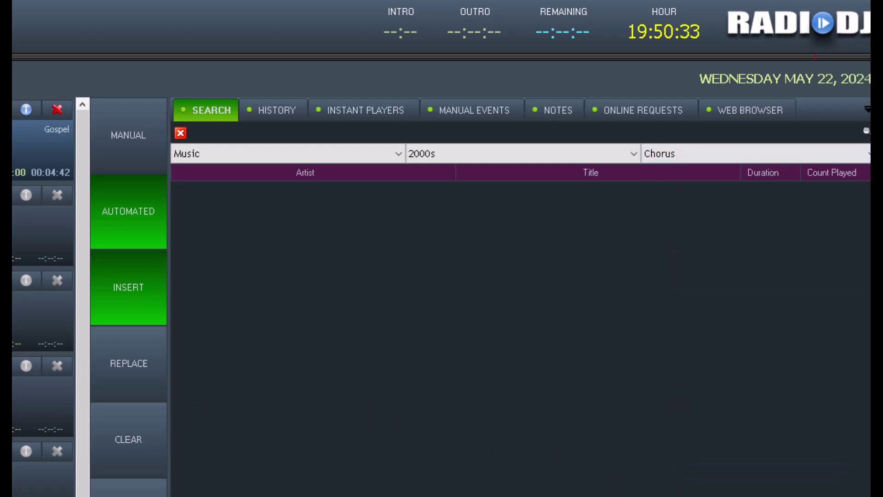
{"action": "key", "text": "alt+Tab"}
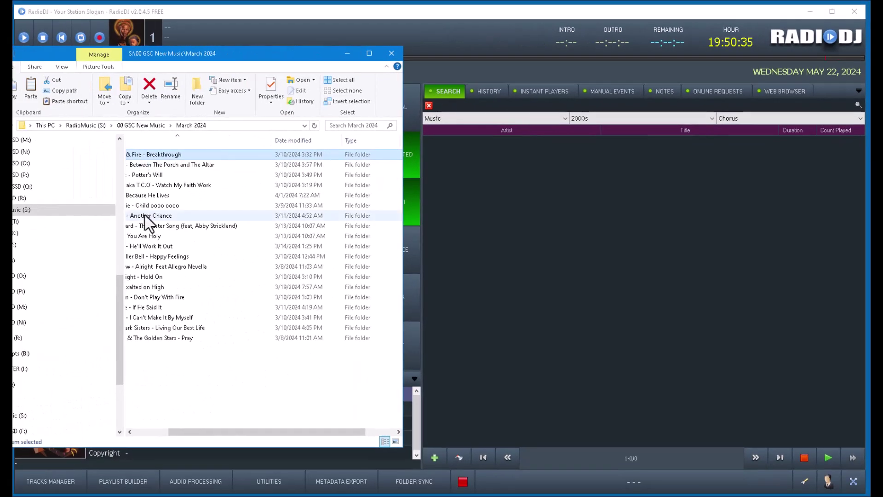
{"action": "left_click_drag", "start_coordinate": [252, 432], "coordinate": [151, 434]}
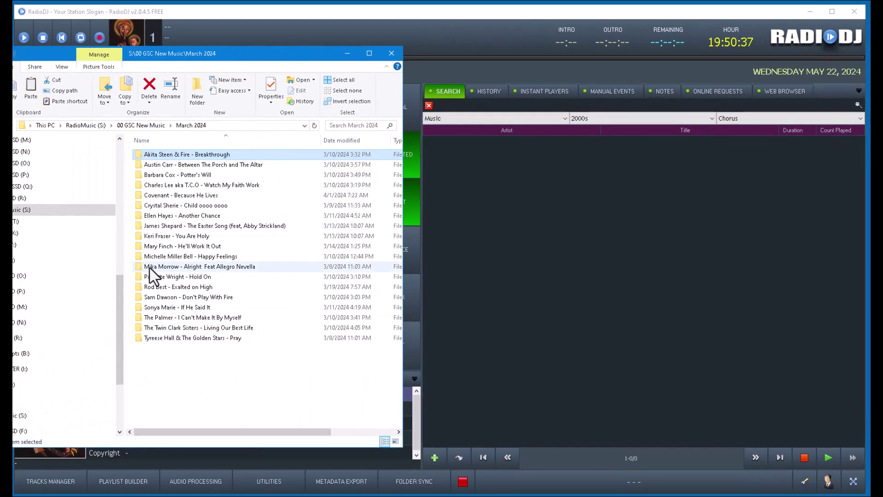
{"action": "left_click_drag", "start_coordinate": [137, 154], "coordinate": [589, 210]}
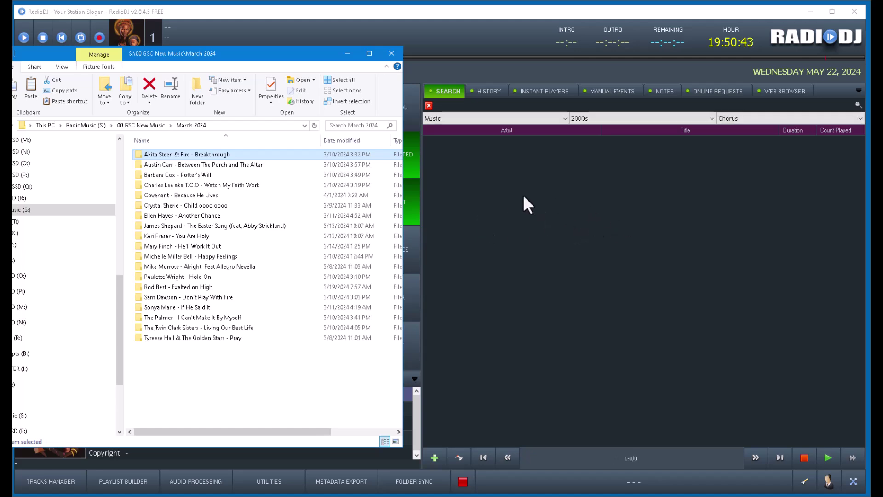
Step: Open the Tyreese Hall & The Golden Stars - Pray folder and drop its mp3 into the library
{"action": "left_click_drag", "start_coordinate": [143, 338], "coordinate": [673, 316]}
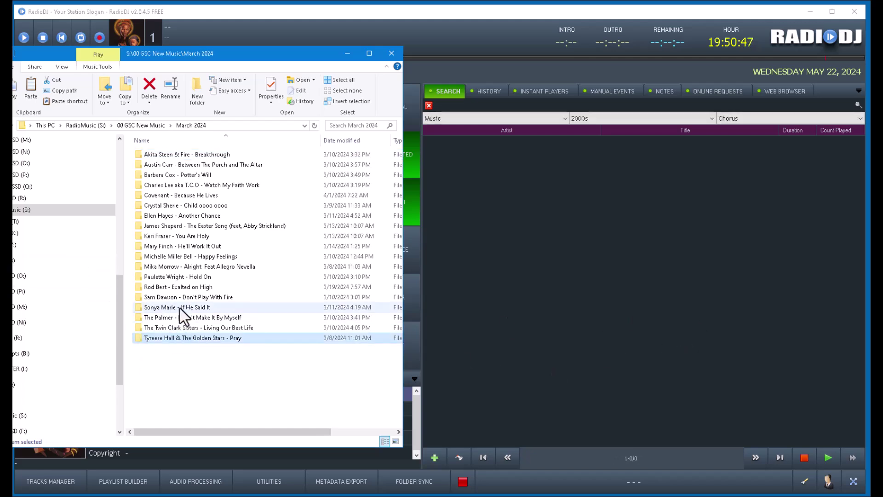
{"action": "double_click", "coordinate": [137, 336]}
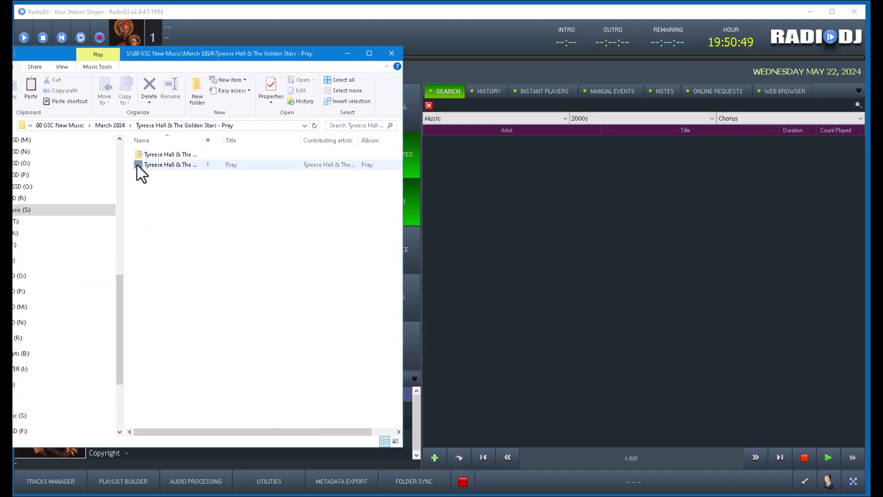
{"action": "left_click_drag", "start_coordinate": [137, 164], "coordinate": [658, 203]}
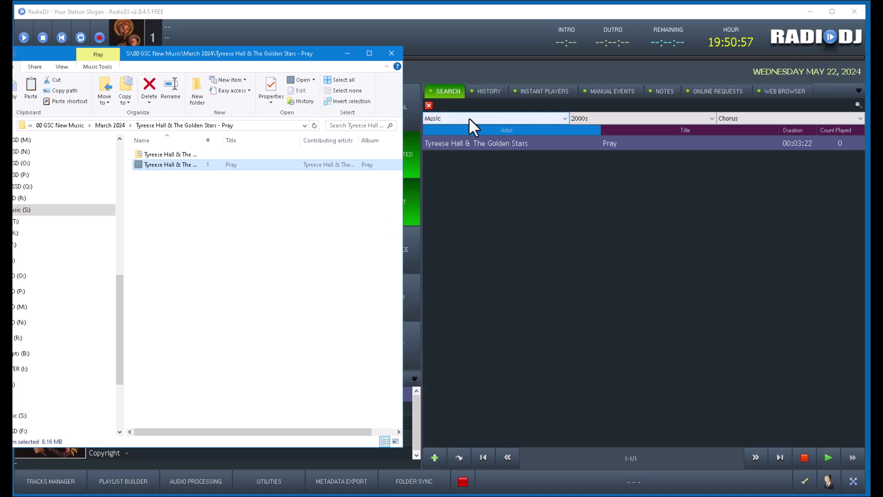
Step: Set the genre to Any Genre, try adding the You Are Holy mp3, and dismiss the category/genre notice
{"action": "left_click", "coordinate": [778, 118]}
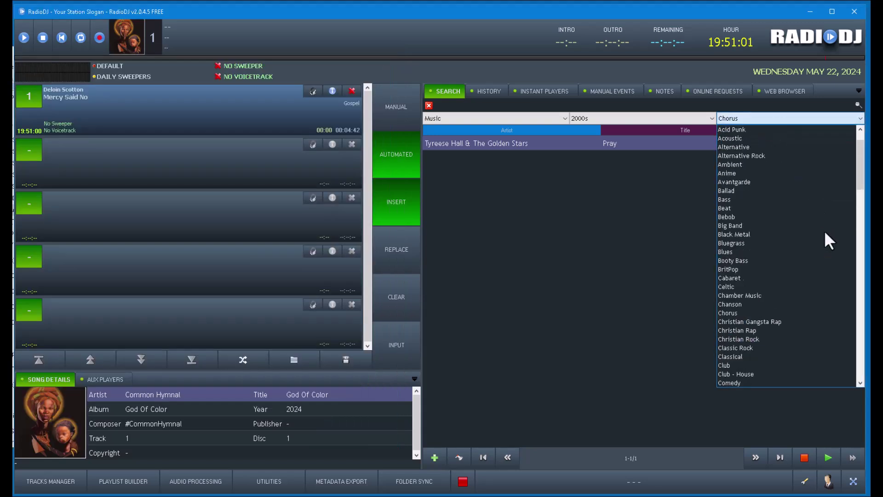
{"action": "scroll", "coordinate": [824, 231], "scroll_direction": "up", "scroll_amount": 3}
{"action": "left_click", "coordinate": [744, 129]}
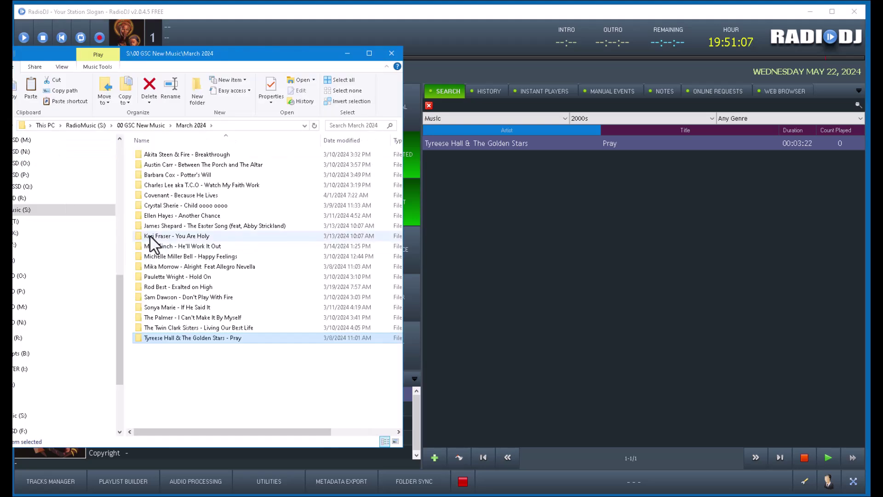
{"action": "double_click", "coordinate": [149, 236]}
{"action": "left_click_drag", "start_coordinate": [136, 163], "coordinate": [577, 258]}
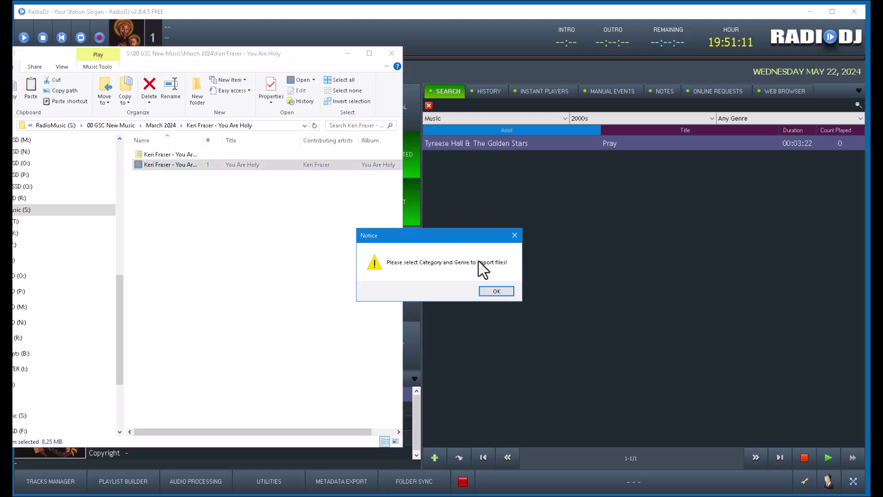
{"action": "left_click", "coordinate": [498, 291]}
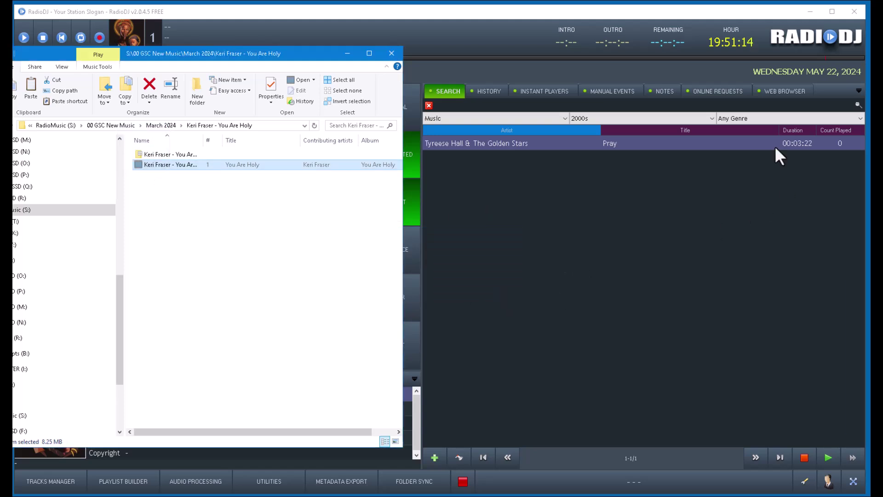
Step: Choose Ambient as the genre and drop You Are Holy into the Music / 2000s list
{"action": "left_click", "coordinate": [765, 115]}
{"action": "left_click", "coordinate": [739, 201]}
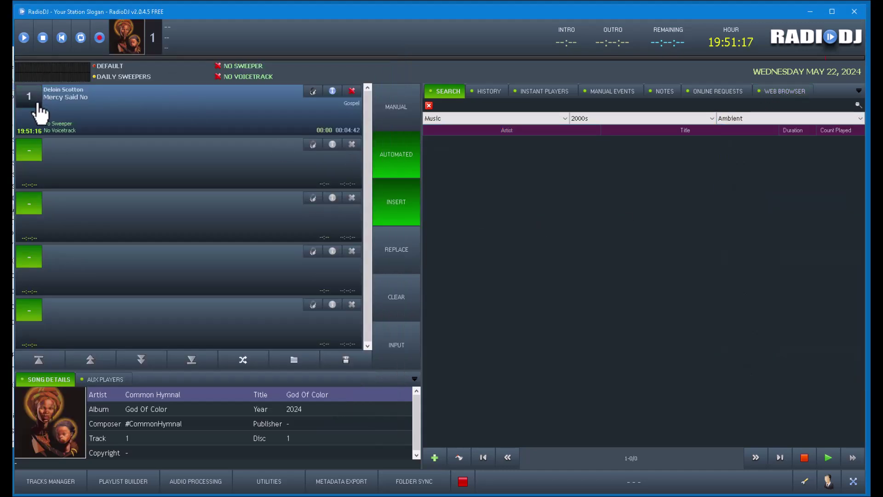
{"action": "left_click", "coordinate": [14, 98]}
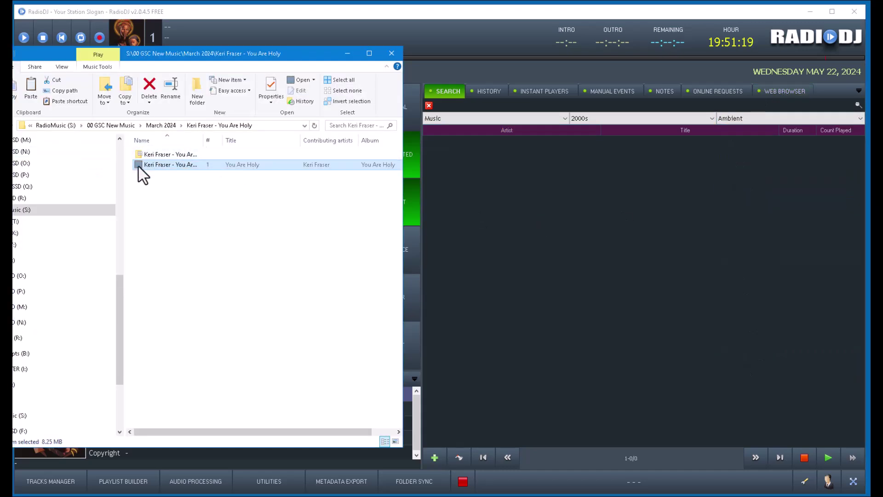
{"action": "left_click_drag", "start_coordinate": [138, 165], "coordinate": [500, 250]}
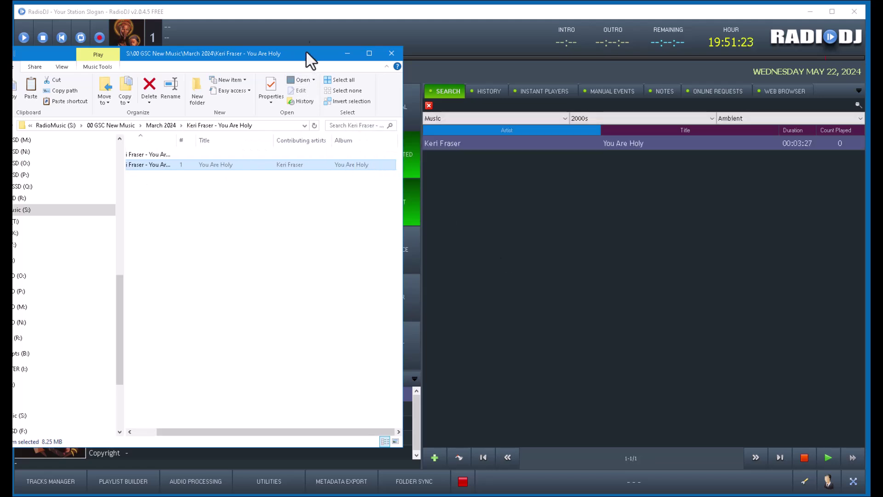
{"action": "left_click_drag", "start_coordinate": [305, 59], "coordinate": [762, 54]}
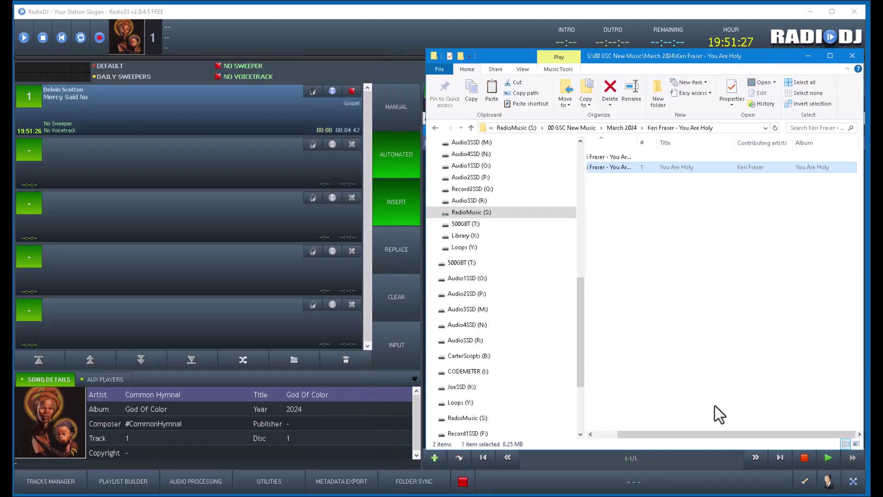
Step: Drag the James Shepard Easter Song mp3 from March 2024 toward RadioDJ, then return to RadioDJ
{"action": "left_click", "coordinate": [471, 127]}
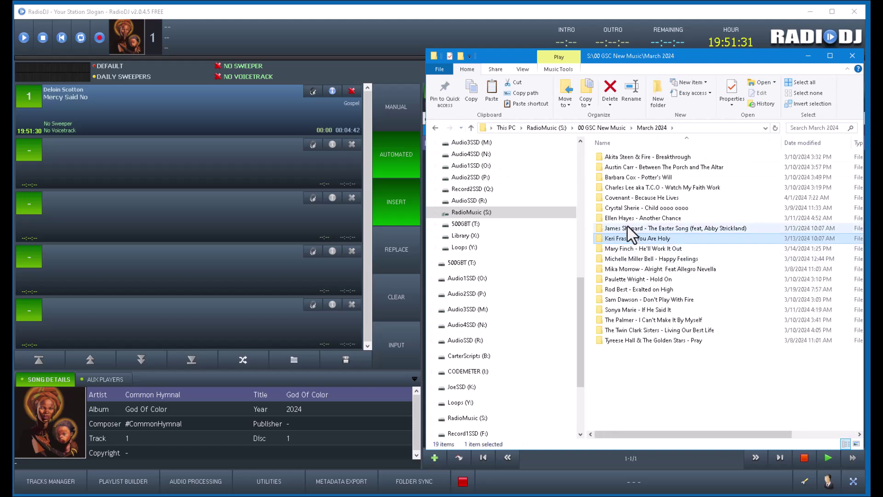
{"action": "double_click", "coordinate": [629, 228]}
{"action": "left_click_drag", "start_coordinate": [597, 167], "coordinate": [270, 183]}
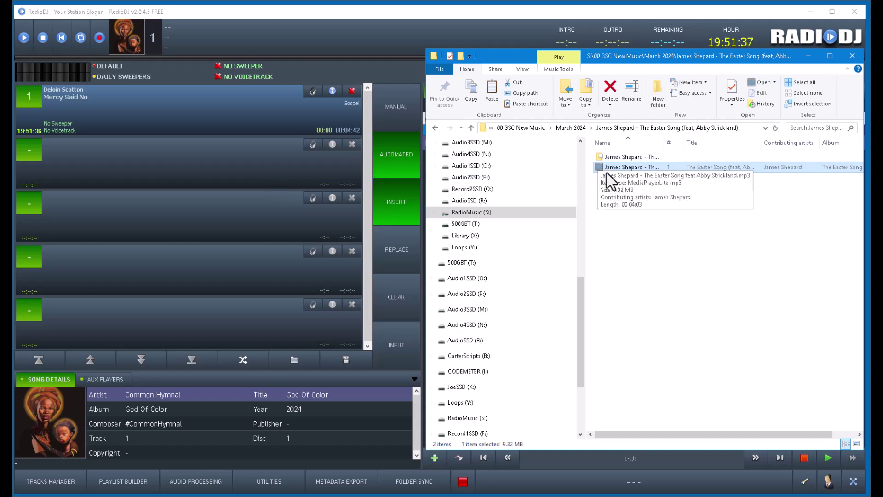
{"action": "left_click_drag", "start_coordinate": [599, 168], "coordinate": [233, 239]}
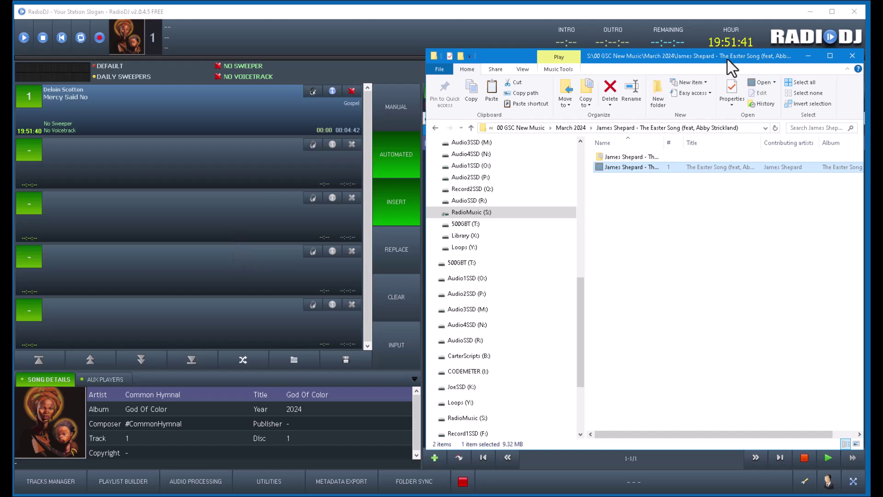
{"action": "left_click", "coordinate": [675, 13]}
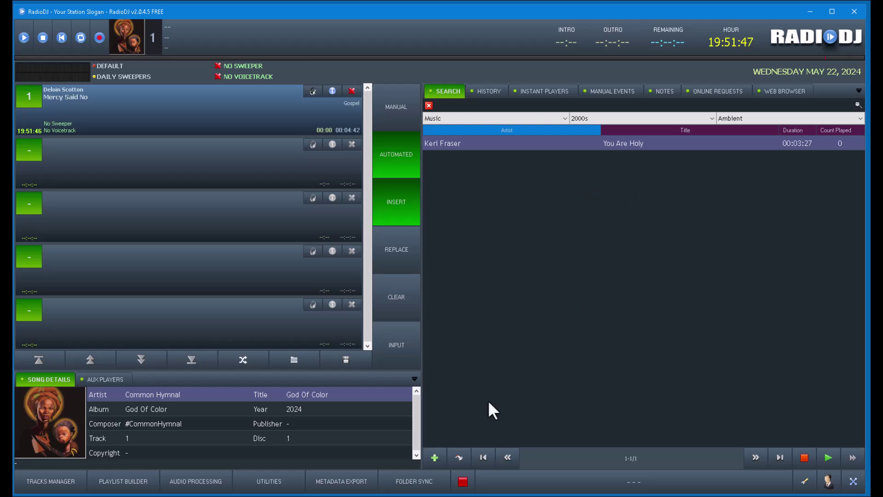
Step: In Audio Processing keep the compressor on, enable AGC, leave Stereo Enhancer off at level 1, and save
{"action": "left_click", "coordinate": [196, 482]}
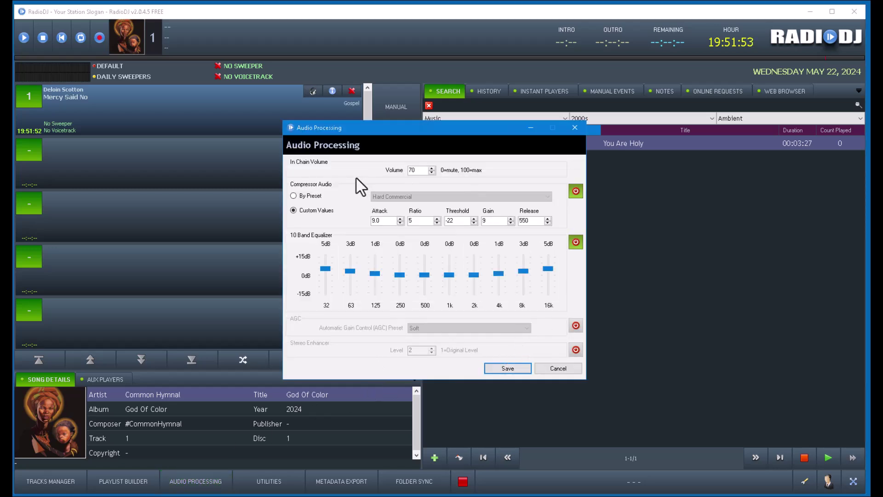
{"action": "left_click", "coordinate": [576, 192]}
{"action": "left_click", "coordinate": [575, 191]}
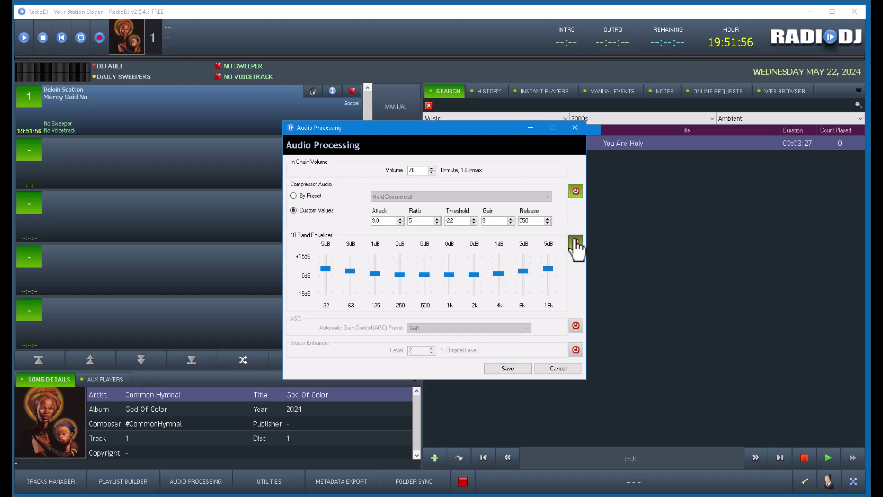
{"action": "left_click", "coordinate": [576, 325]}
{"action": "left_click", "coordinate": [575, 350]}
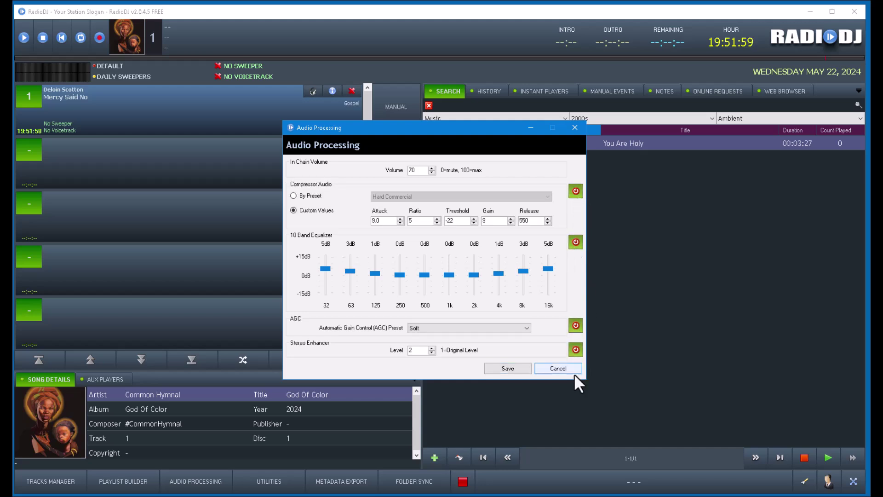
{"action": "left_click", "coordinate": [432, 353]}
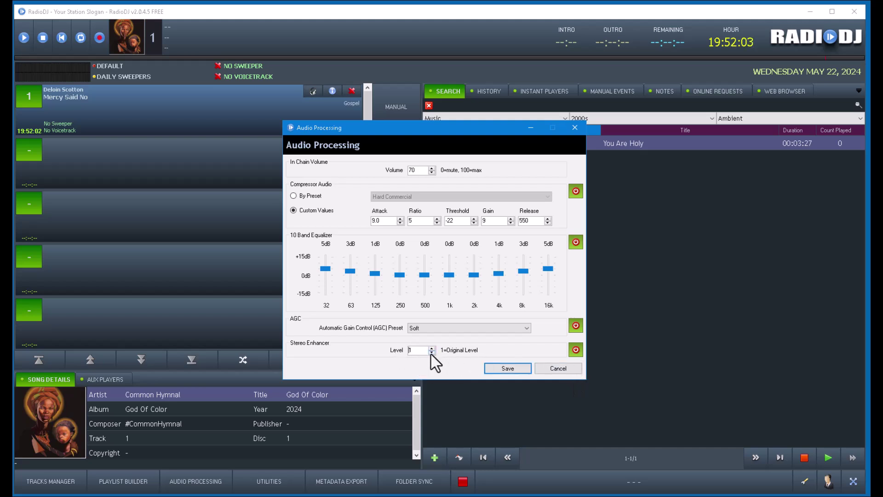
{"action": "left_click", "coordinate": [576, 350]}
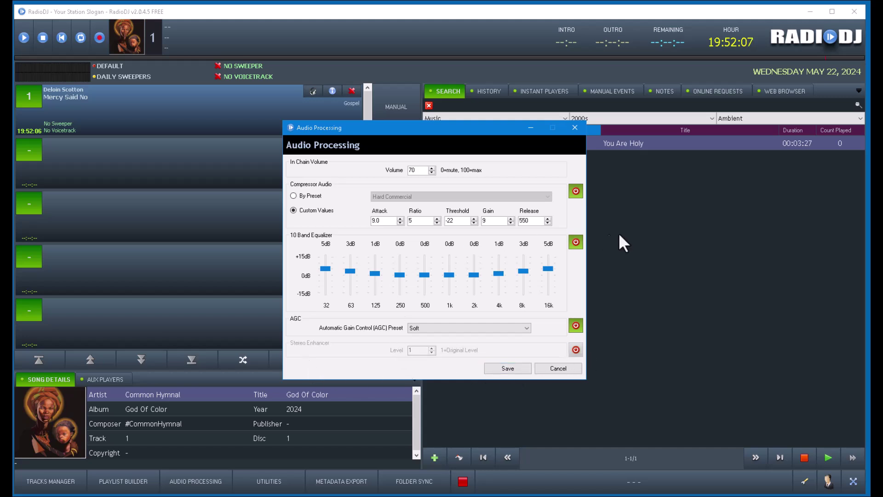
{"action": "left_click", "coordinate": [507, 368]}
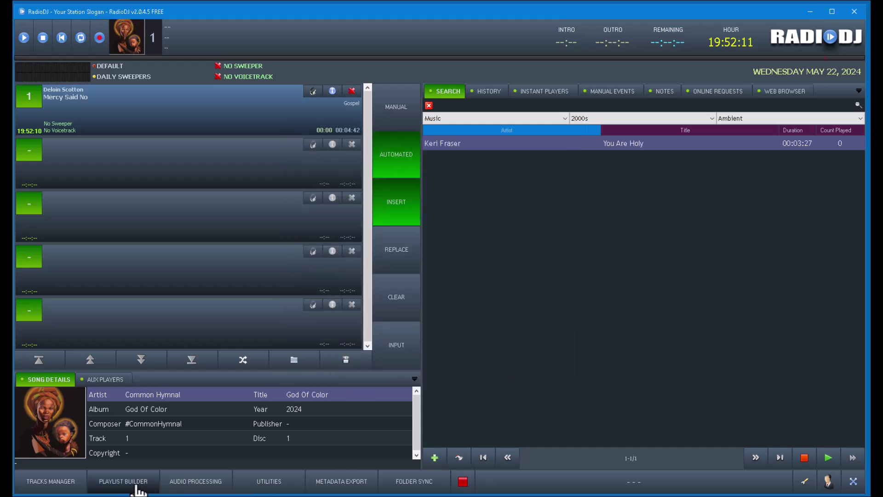
{"action": "left_click", "coordinate": [805, 482]}
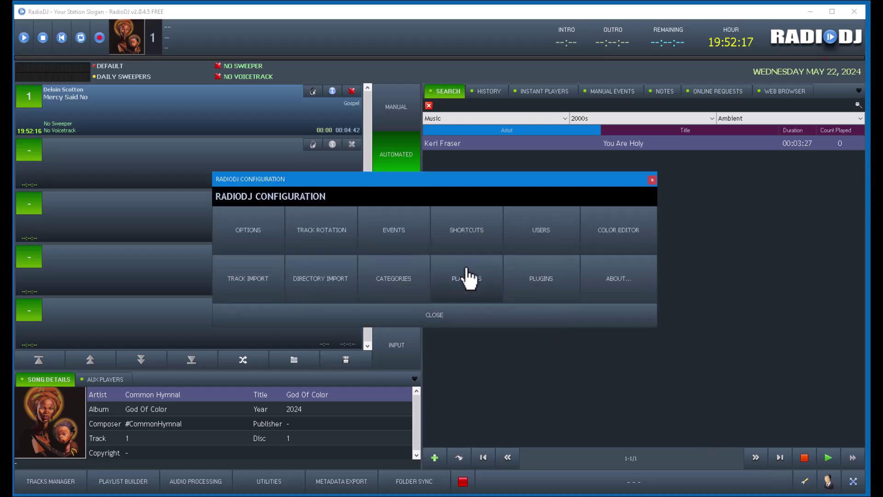
{"action": "left_click", "coordinate": [610, 233]}
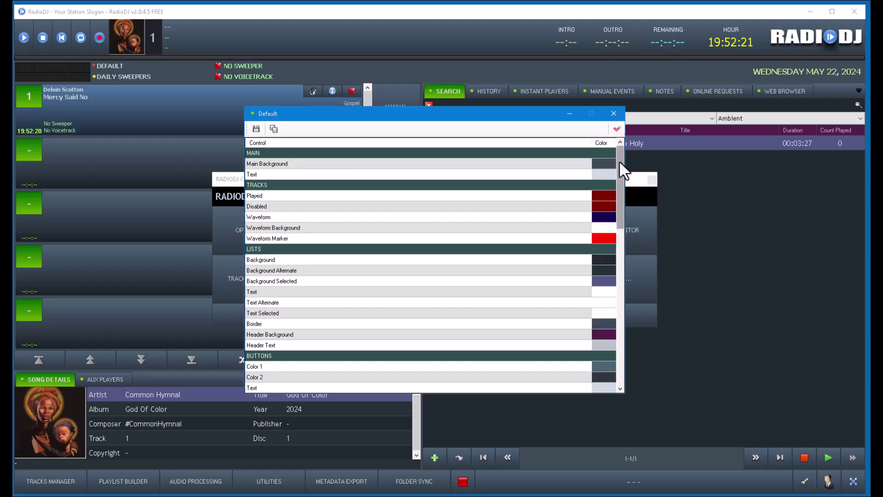
{"action": "mouse_move", "coordinate": [619, 161]}
{"action": "left_mouse_down"}
{"action": "mouse_move", "coordinate": [634, 341]}
{"action": "mouse_move", "coordinate": [626, 145]}
{"action": "left_mouse_up"}
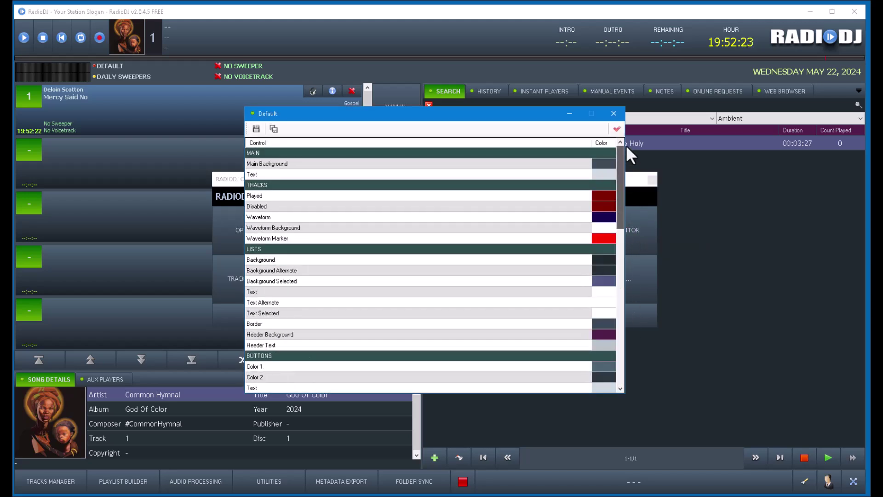
{"action": "left_click", "coordinate": [614, 111]}
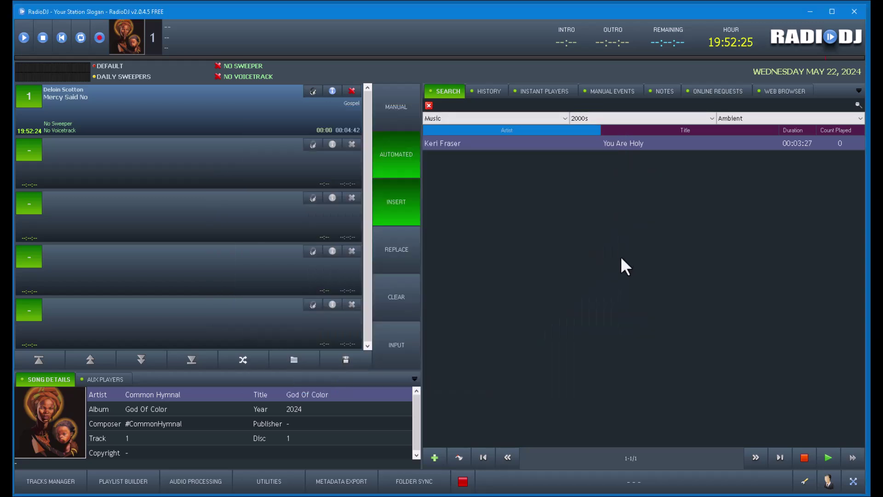